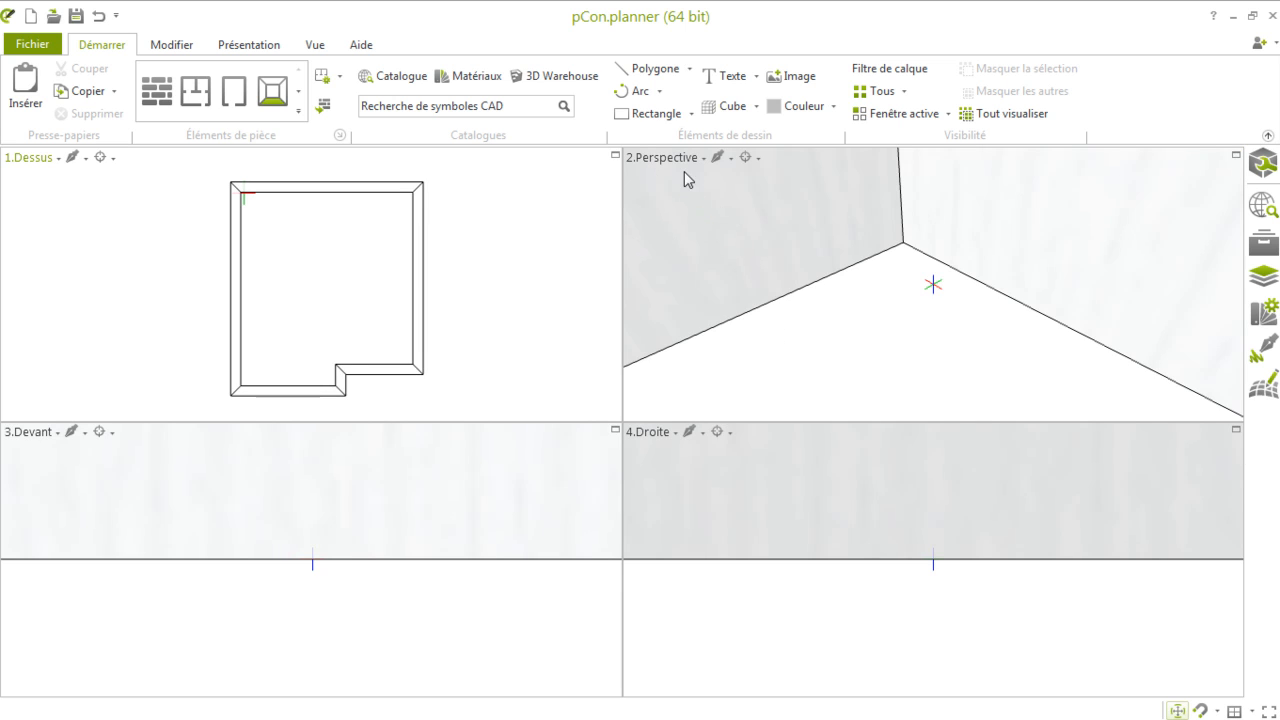
- Switch the viewport layout to Aperçu, with a large top view and a small perspective view showing the whole room
scroll(903, 356, down, 8)
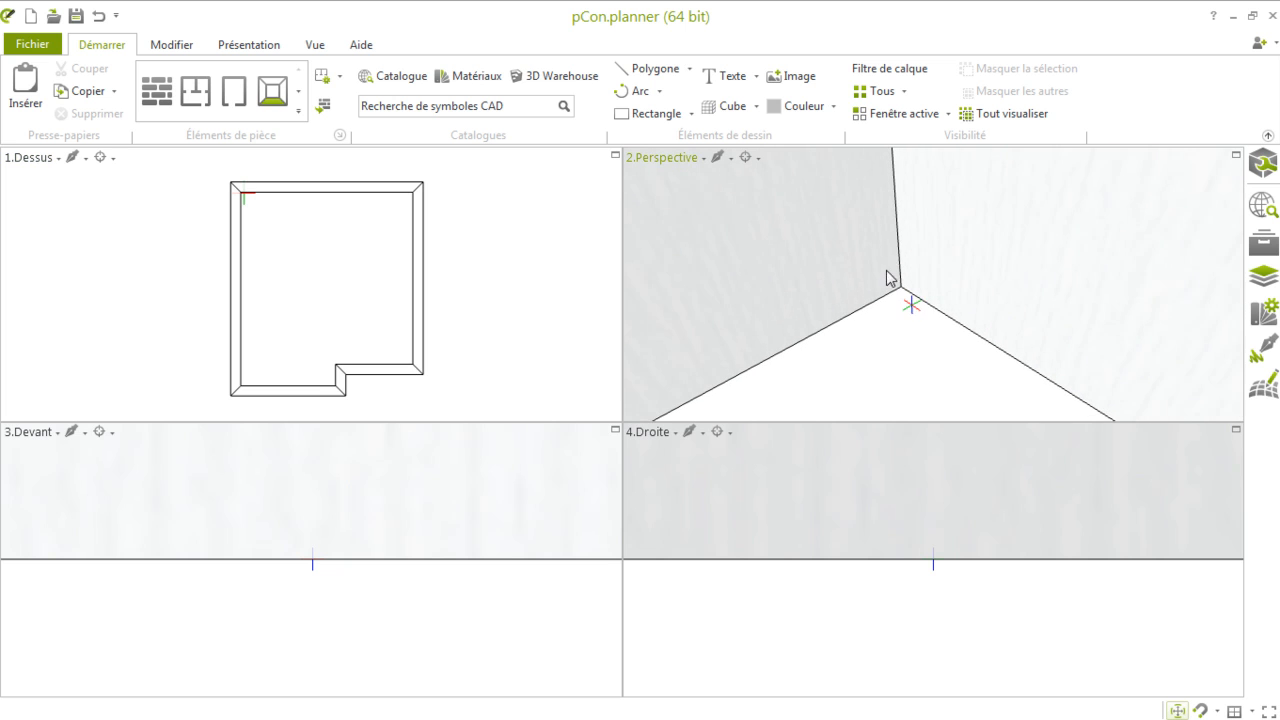
scroll(893, 250, down, 10)
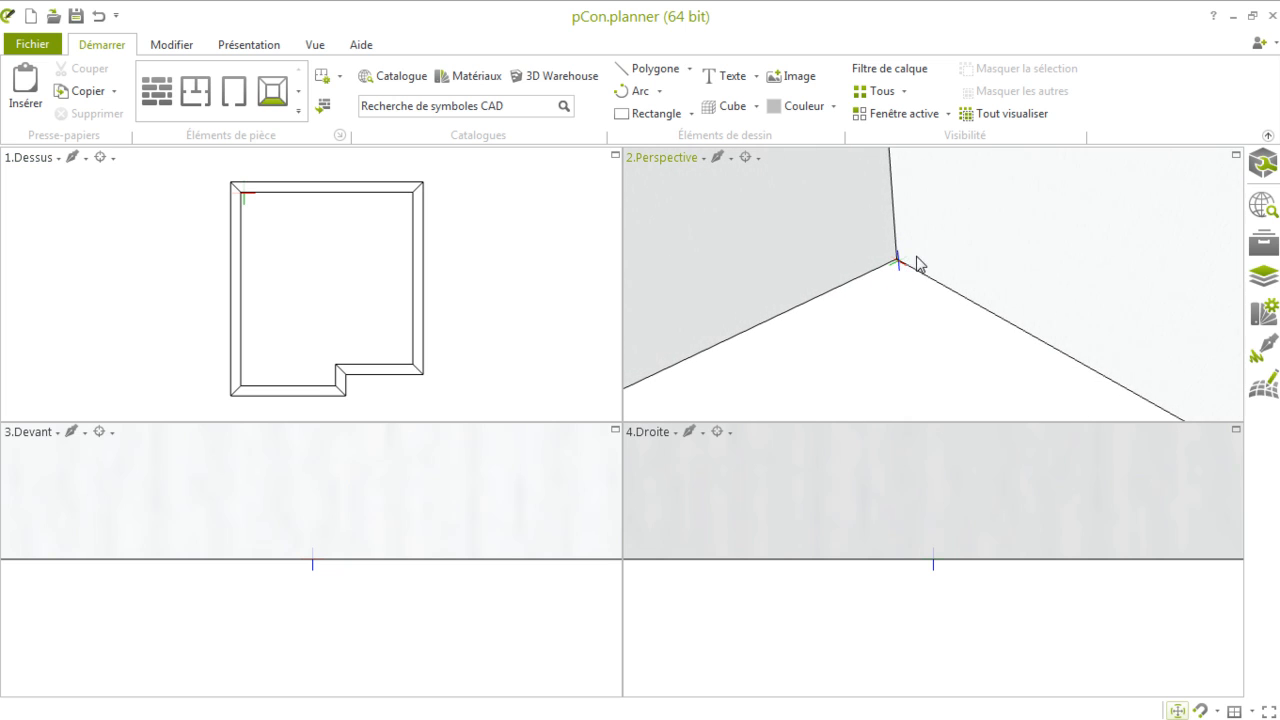
scroll(918, 251, up, 3)
scroll(910, 258, down, 3)
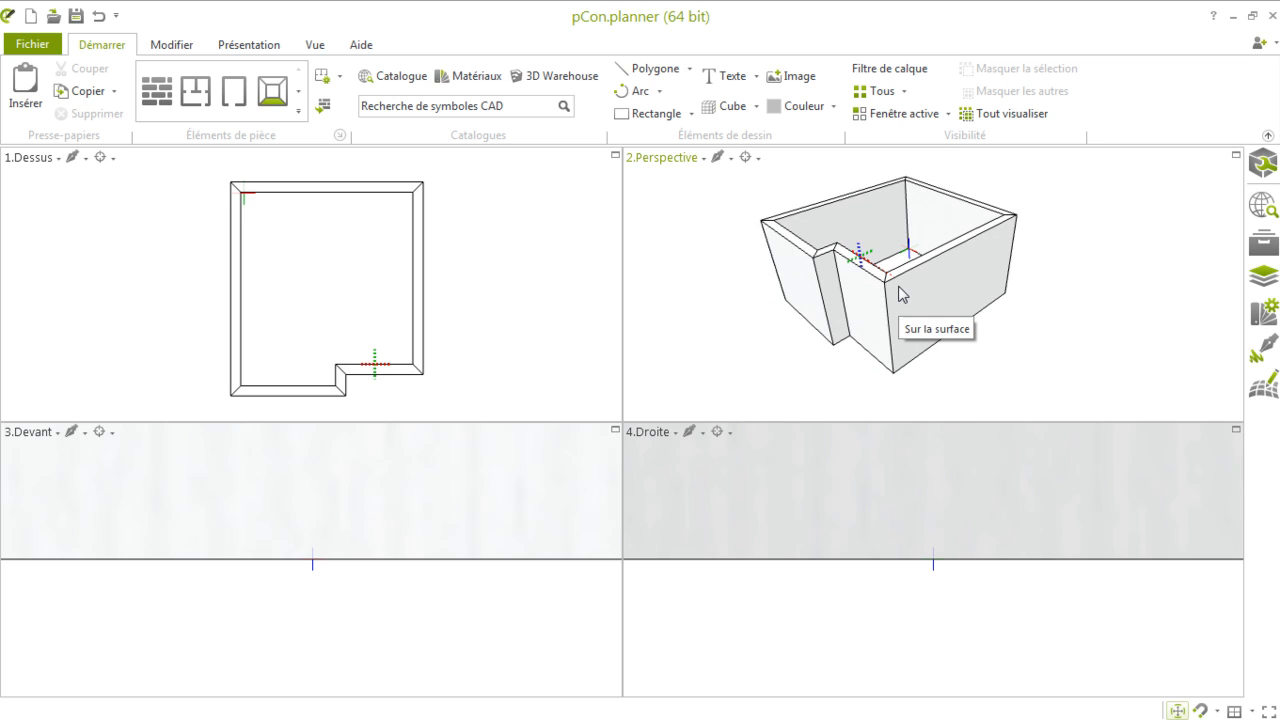
click(1252, 712)
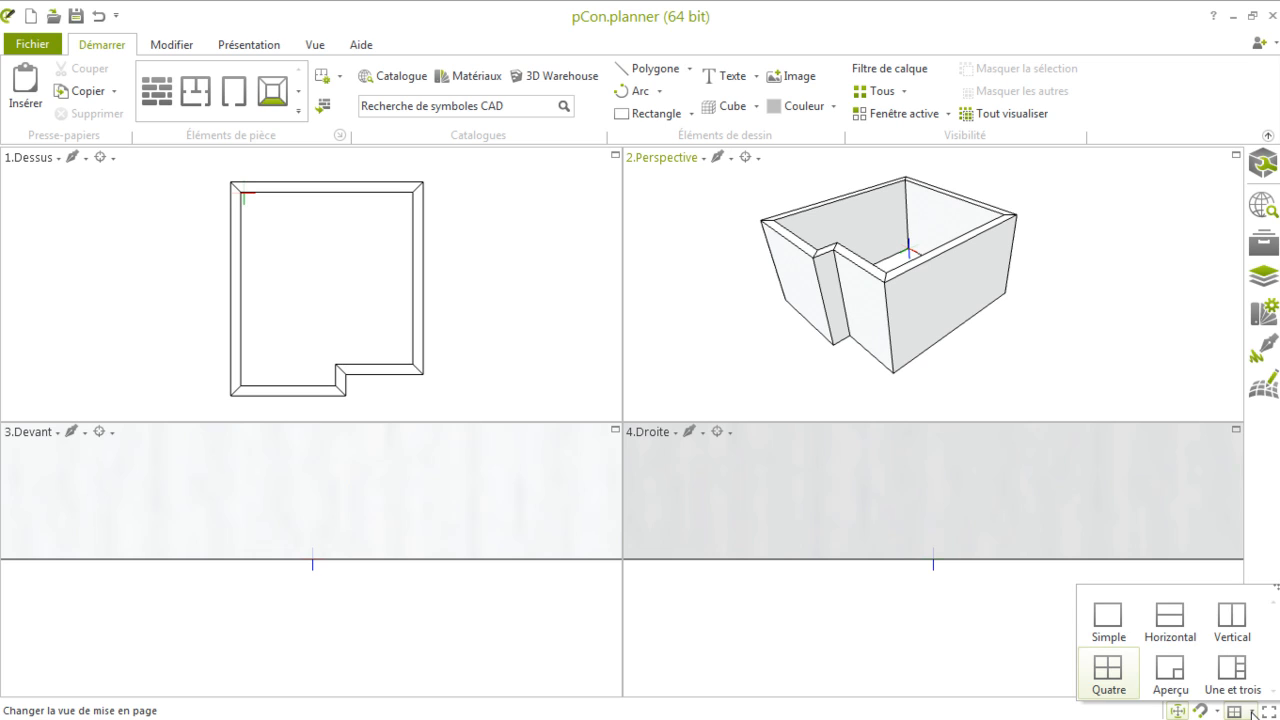
click(1168, 678)
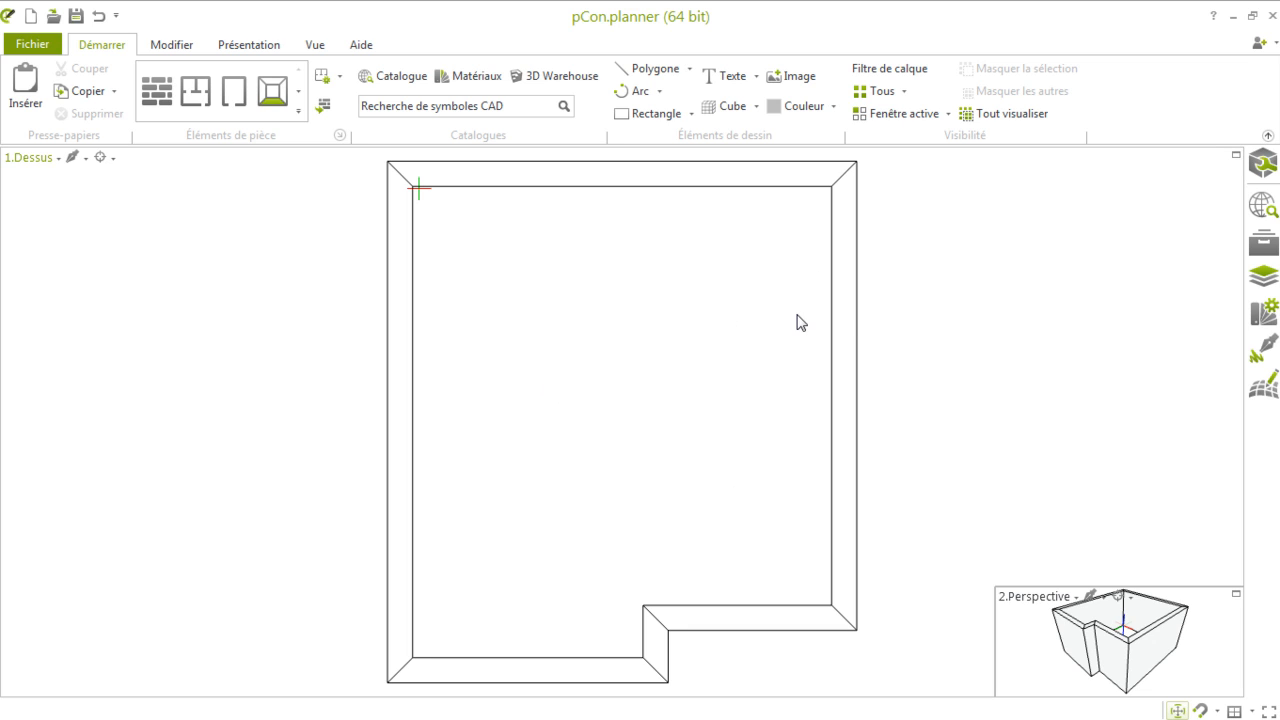
- Select the right wall in the top view and toggle its interior face to the outer side and back
click(855, 306)
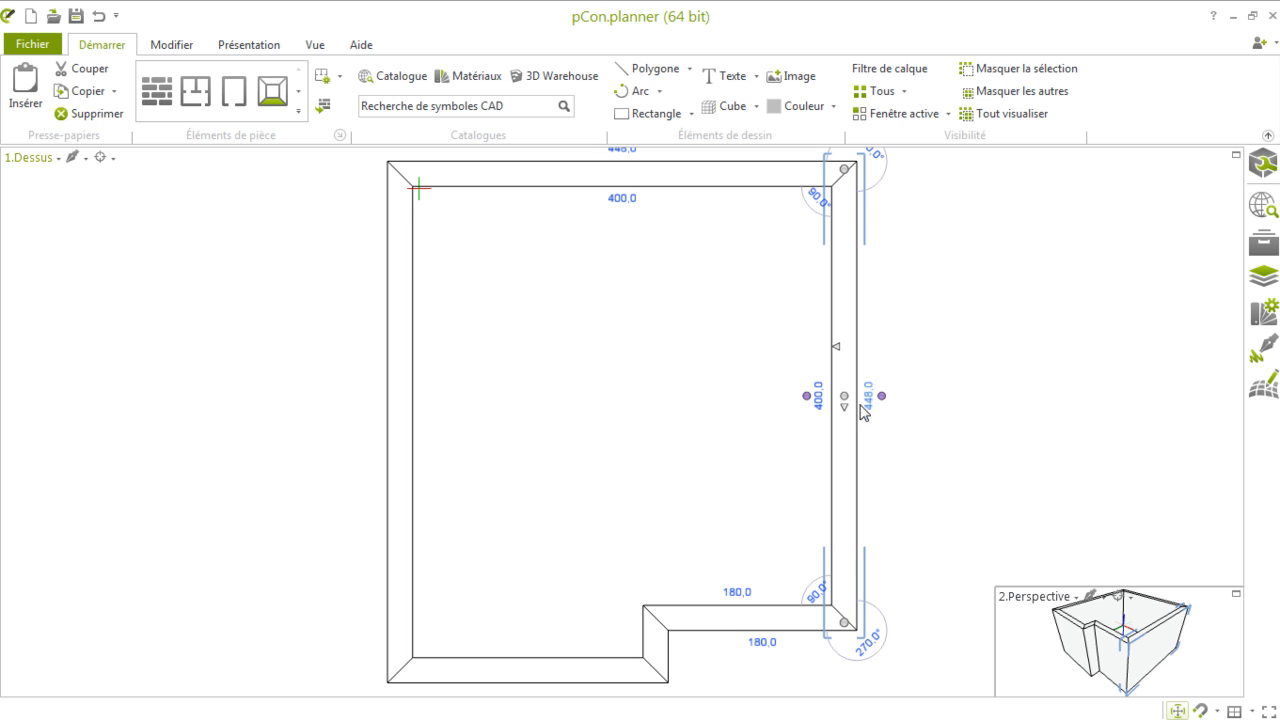
scroll(818, 400, up, 1)
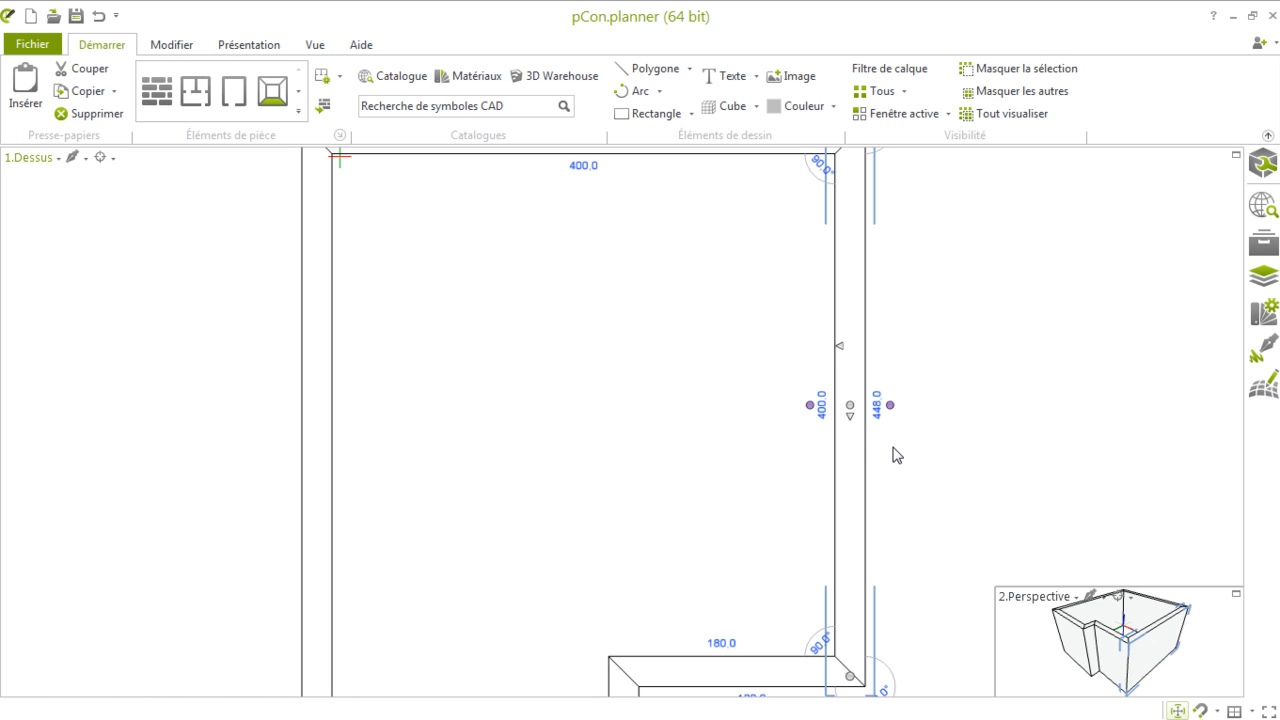
scroll(896, 459, down, 1)
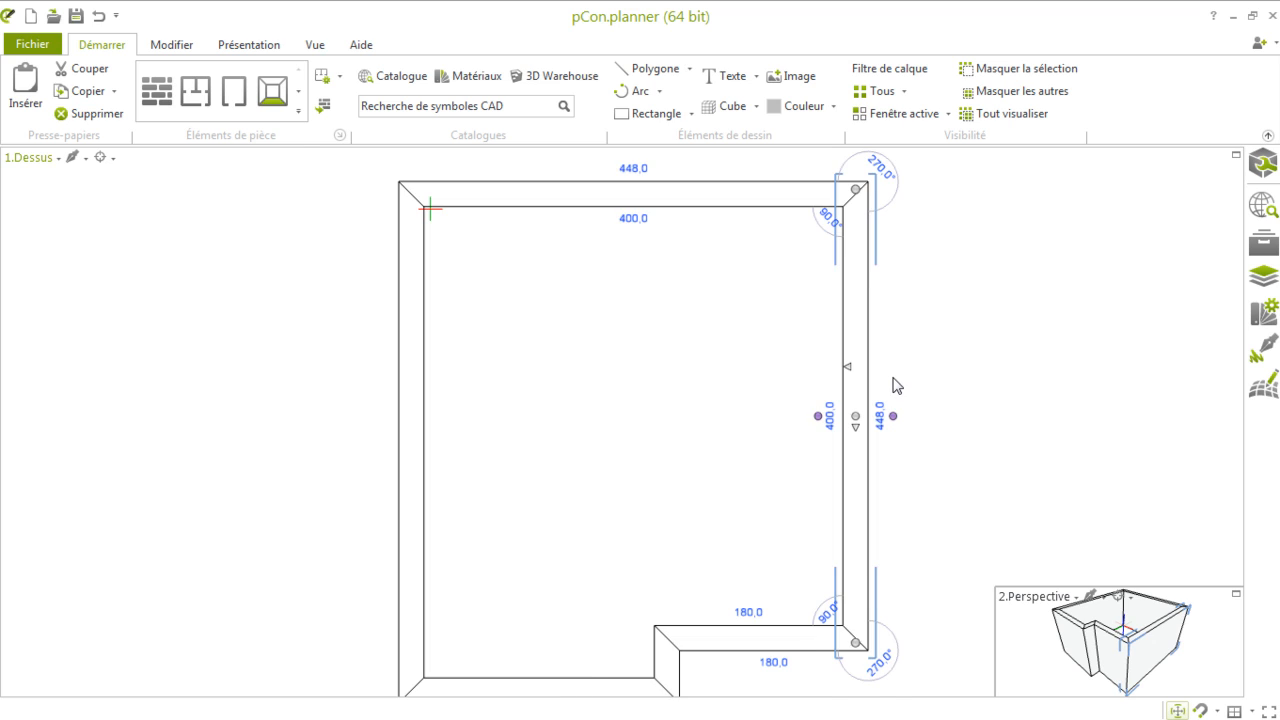
scroll(896, 386, up, 1)
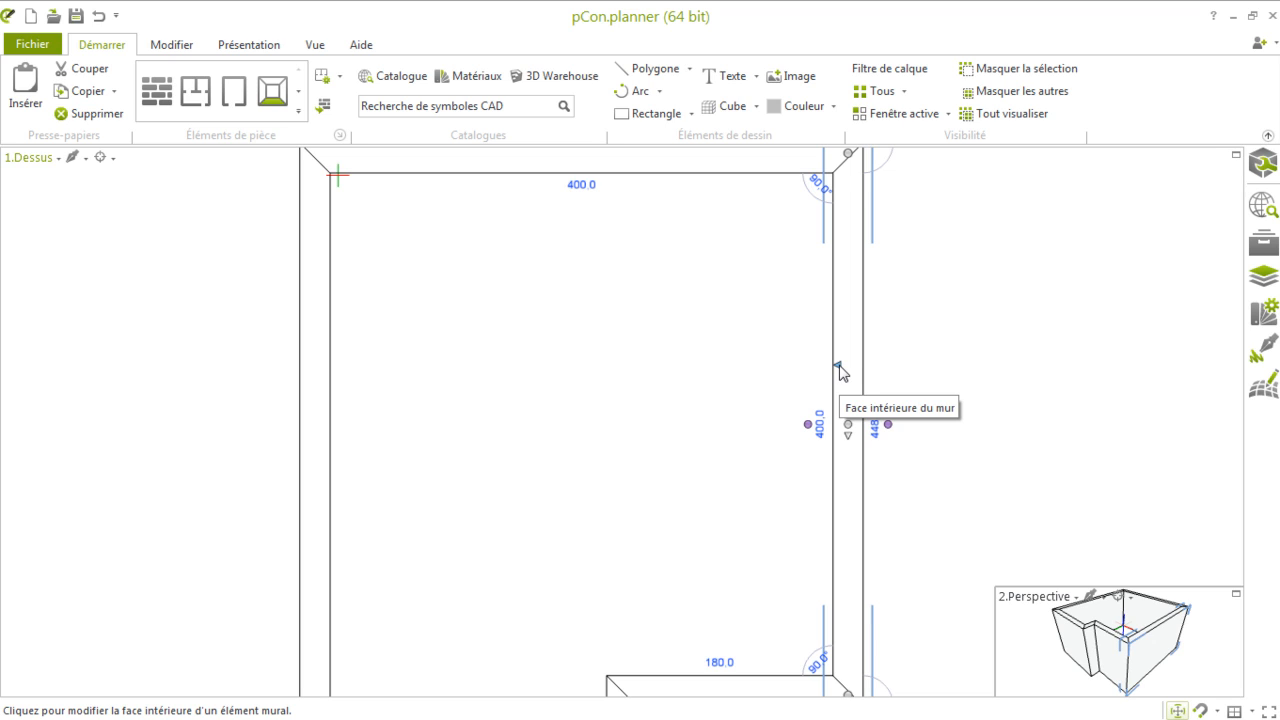
scroll(840, 372, up, 1)
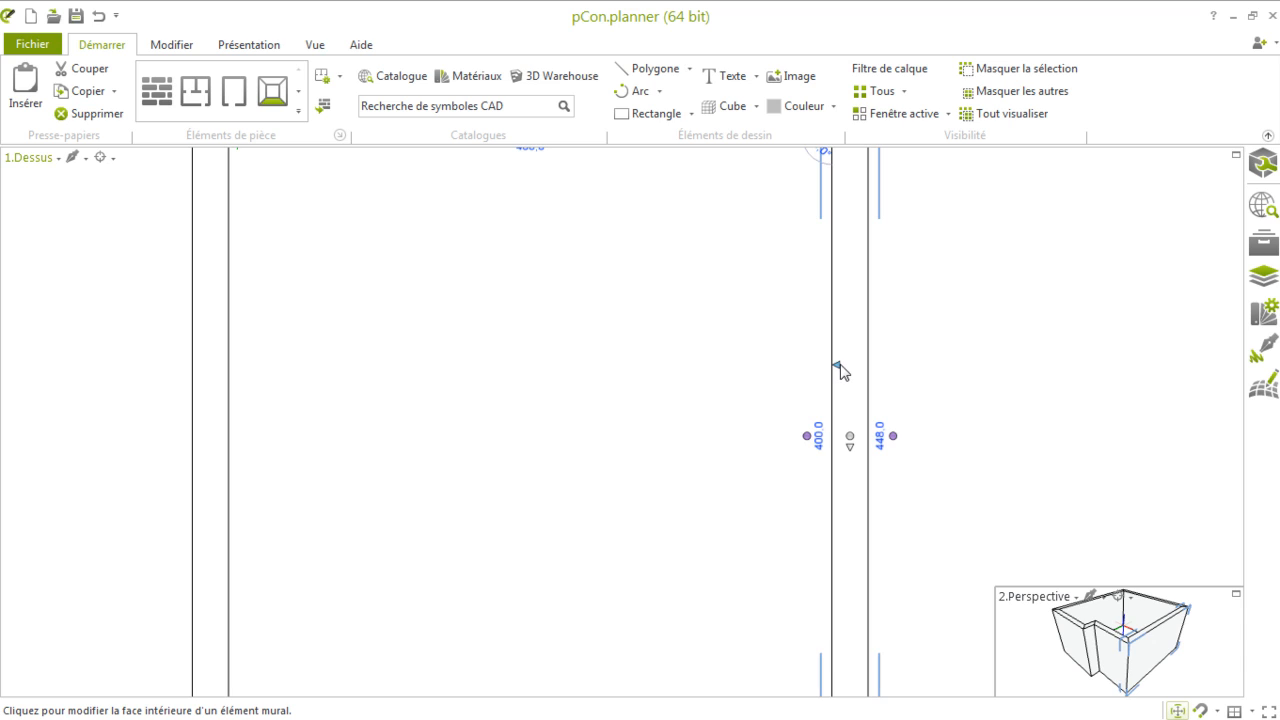
click(838, 367)
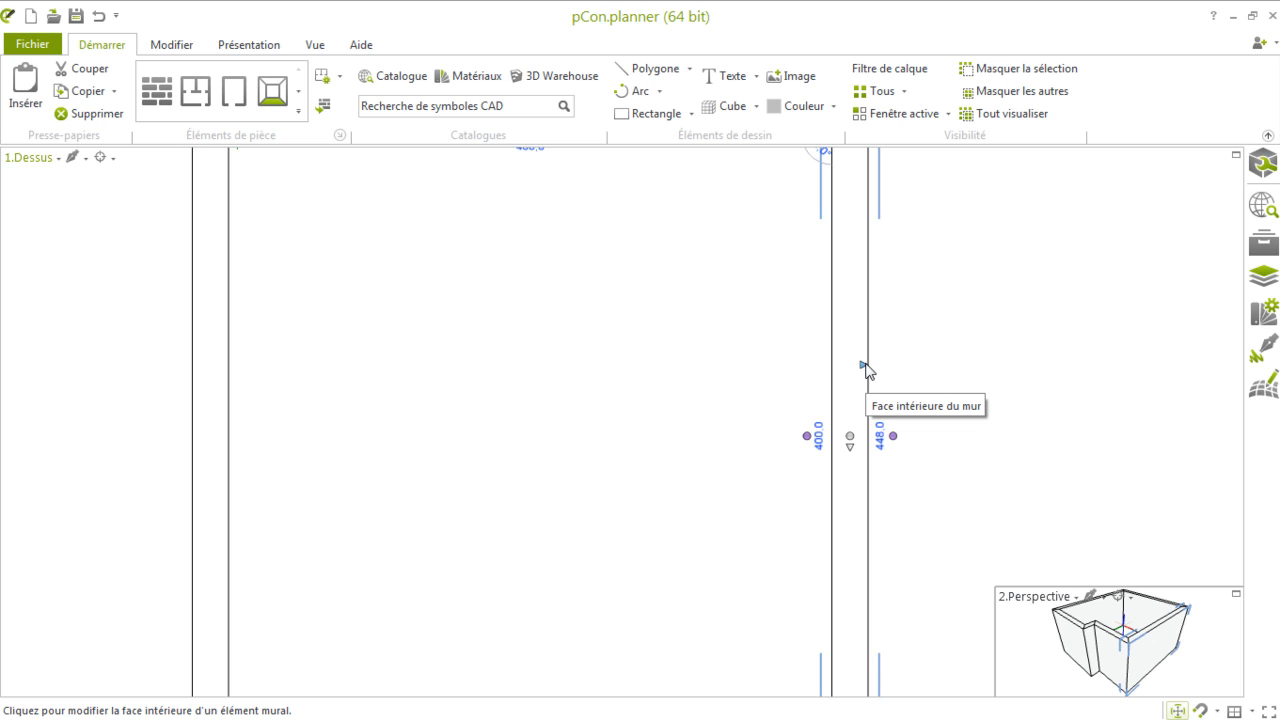
click(867, 368)
scroll(814, 360, down, 1)
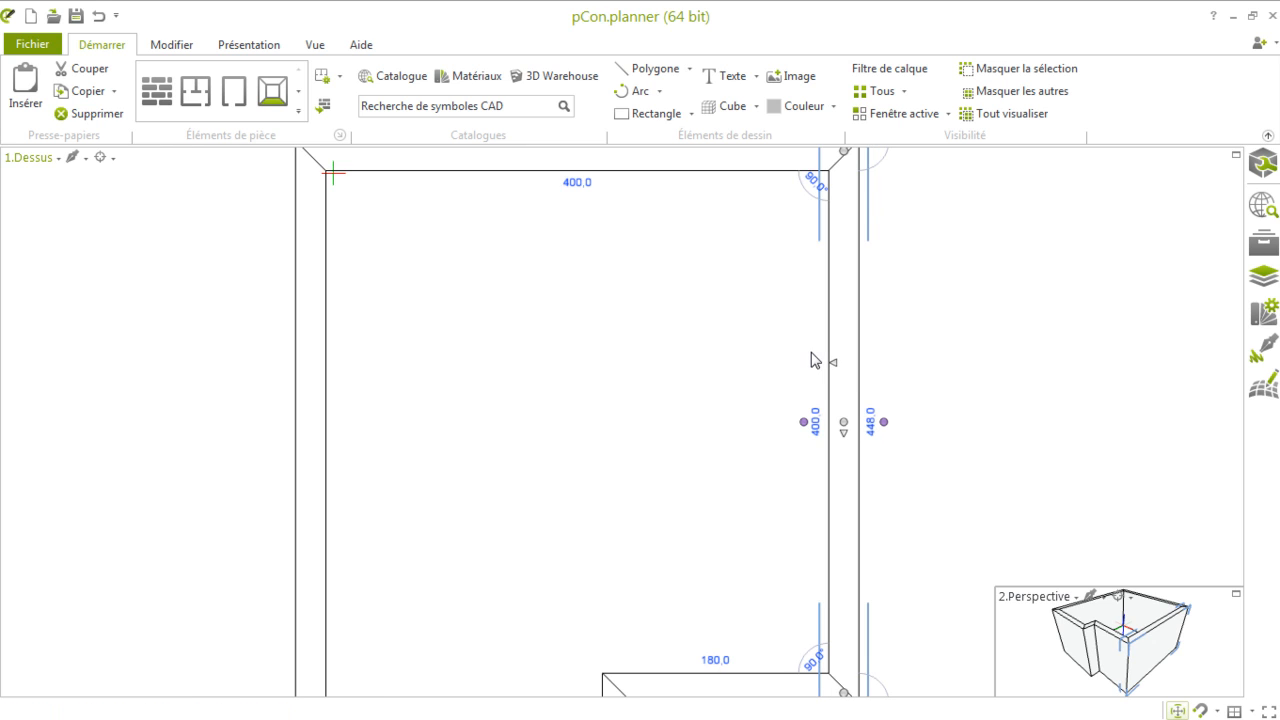
scroll(814, 360, down, 1)
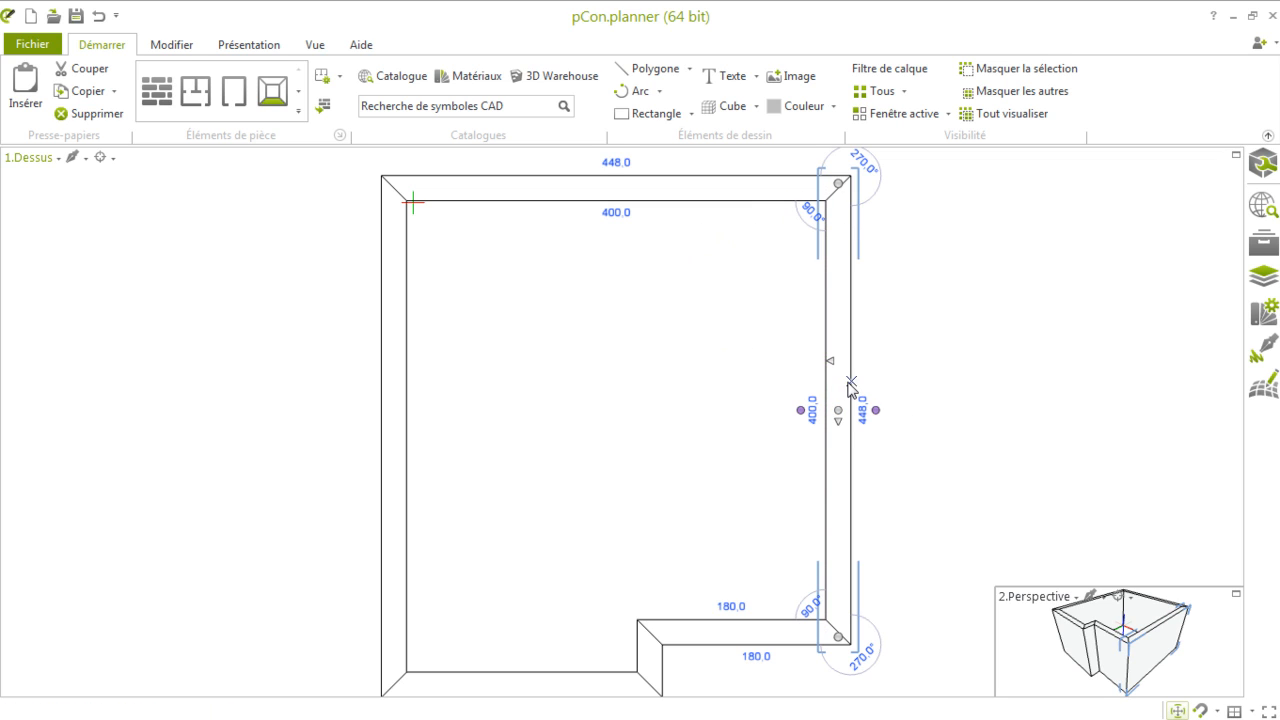
- Set the right wall's thickness to 40 cm in its properties, with the interior face kept on the room side
click(1261, 164)
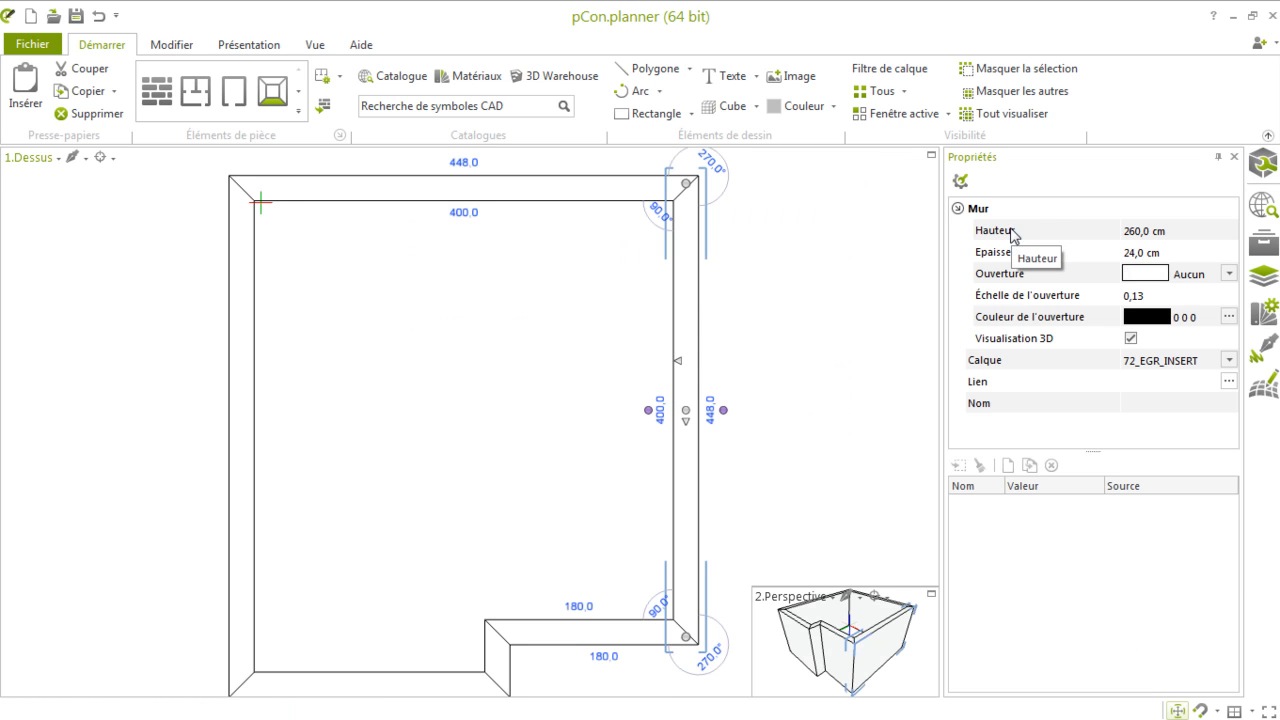
click(1143, 252)
text(40)
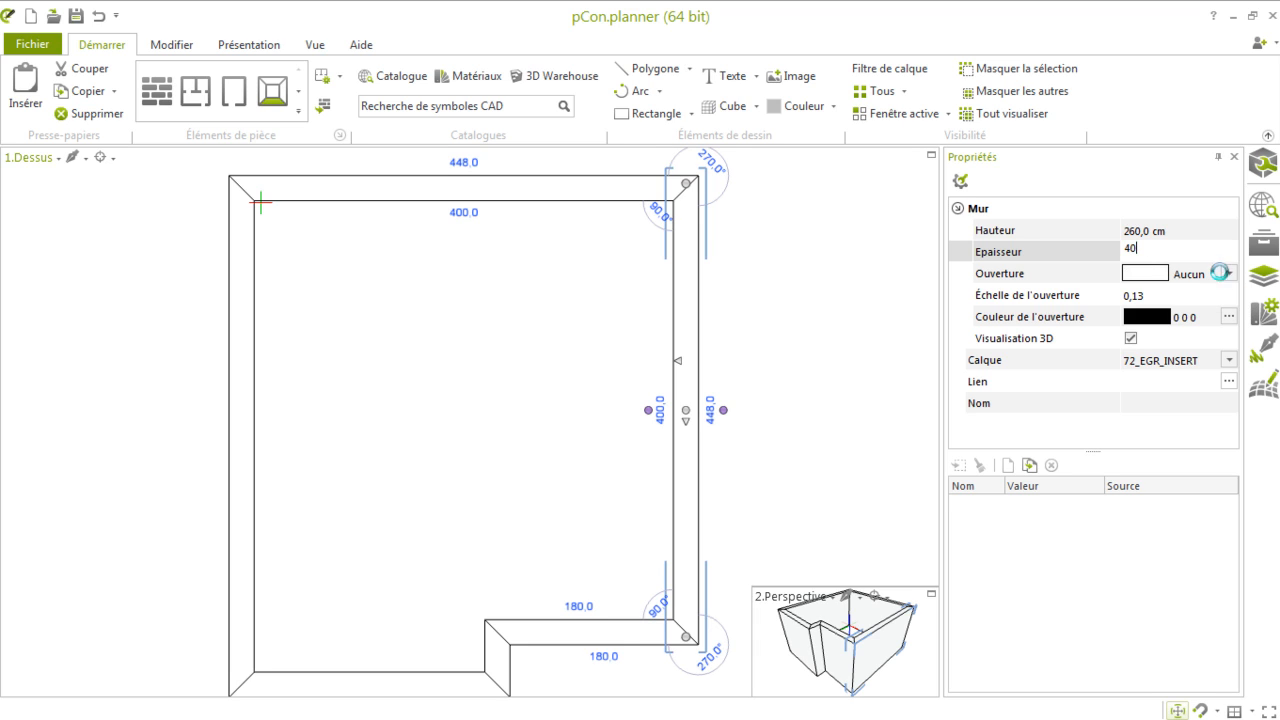
key(Return)
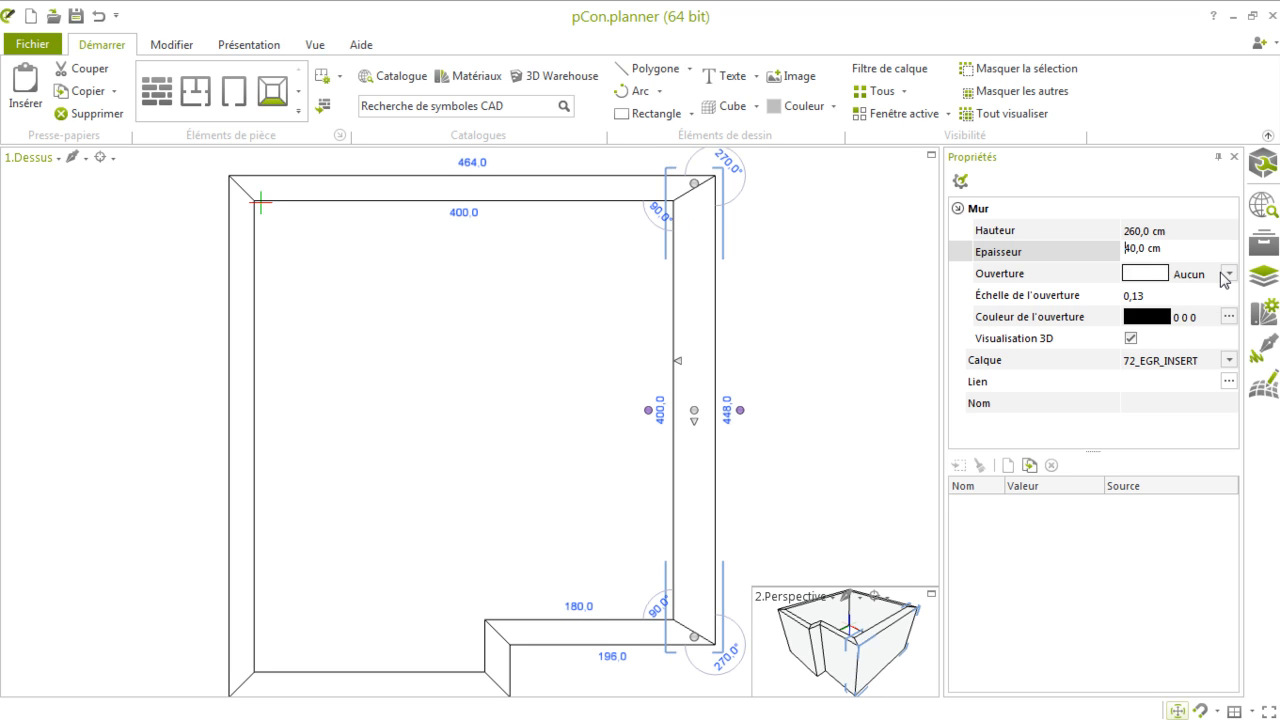
click(675, 286)
scroll(511, 309, down, 1)
scroll(663, 343, up, 1)
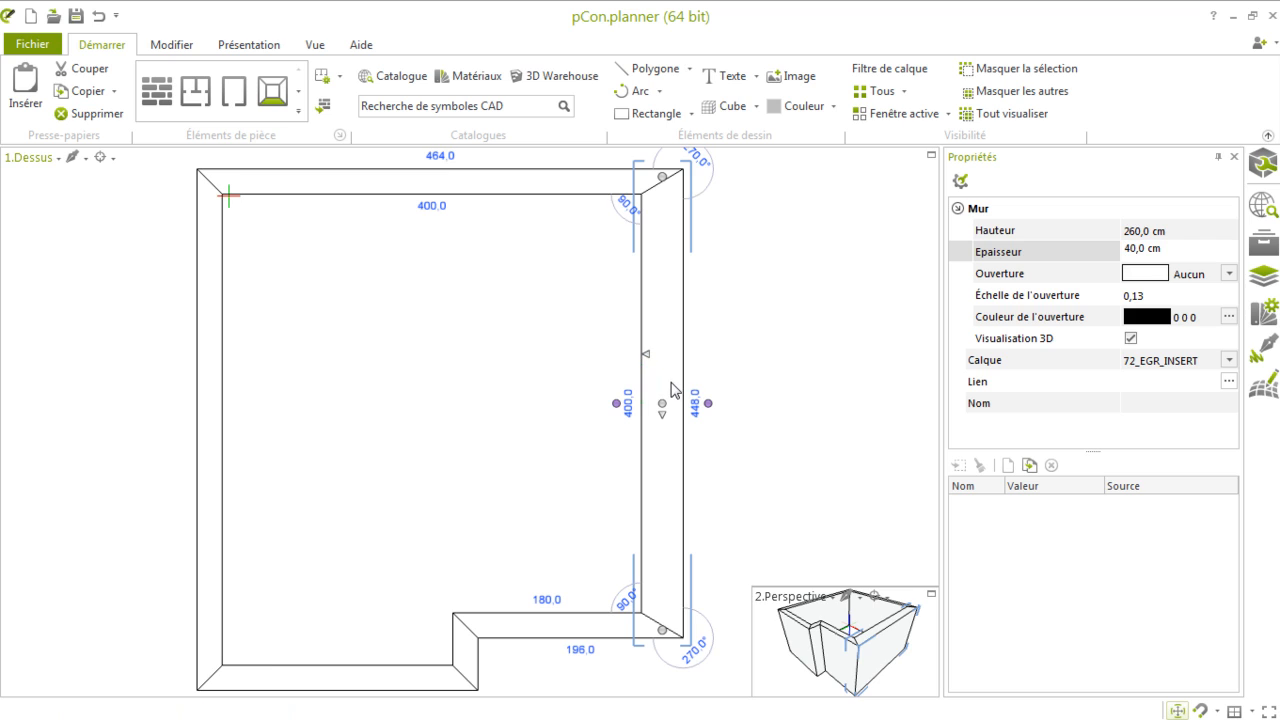
click(747, 352)
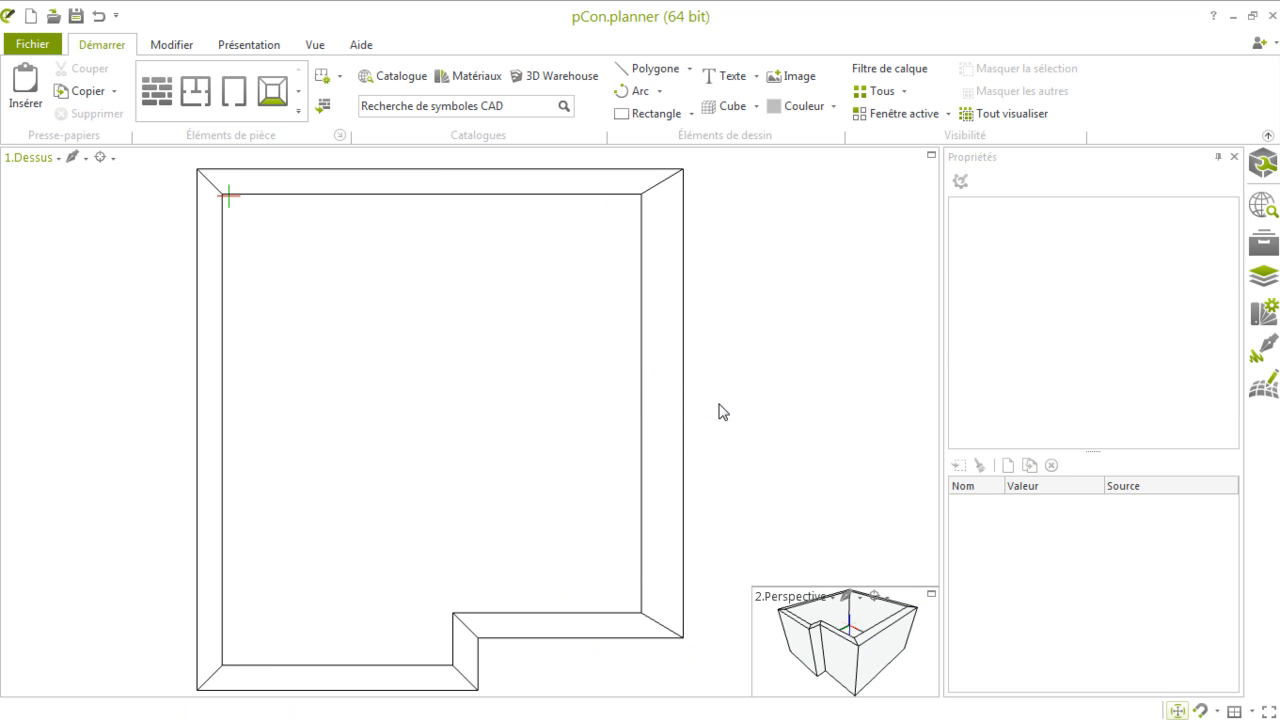
- Flip the right wall's interior face to the outer side and set its thickness to 40 cm
click(677, 387)
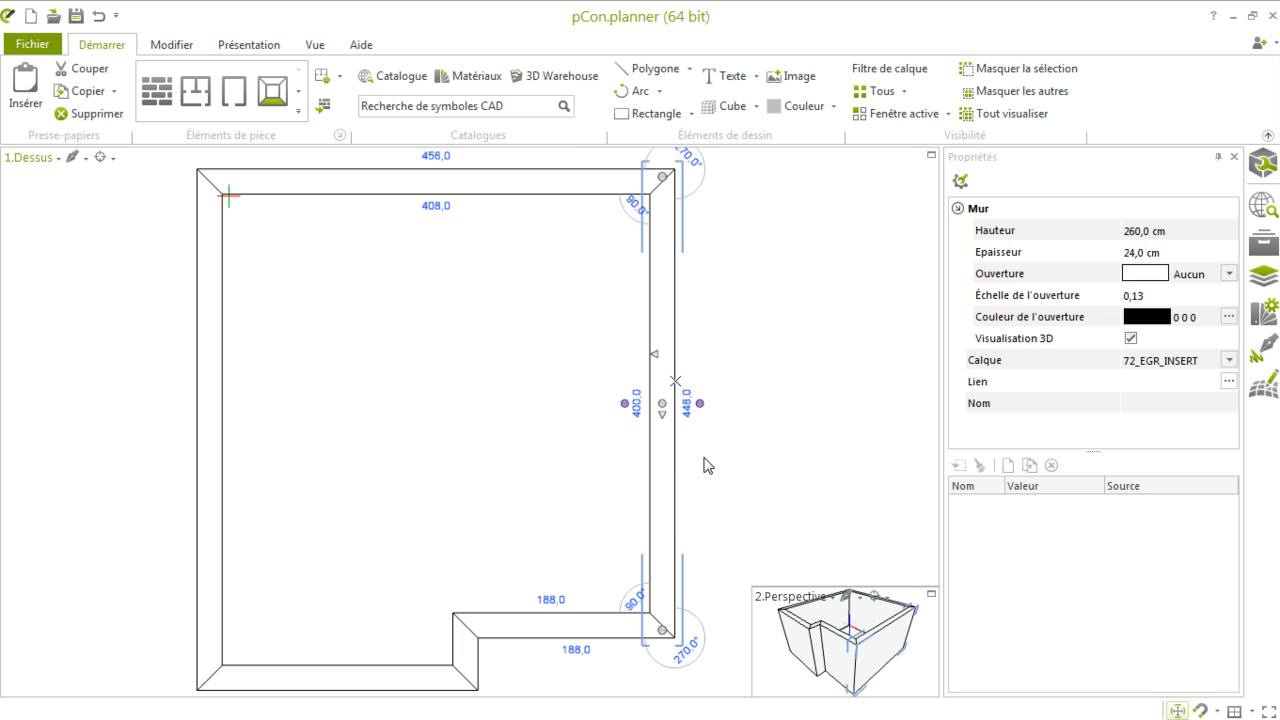
click(655, 356)
click(1176, 252)
text(40)
key(Return)
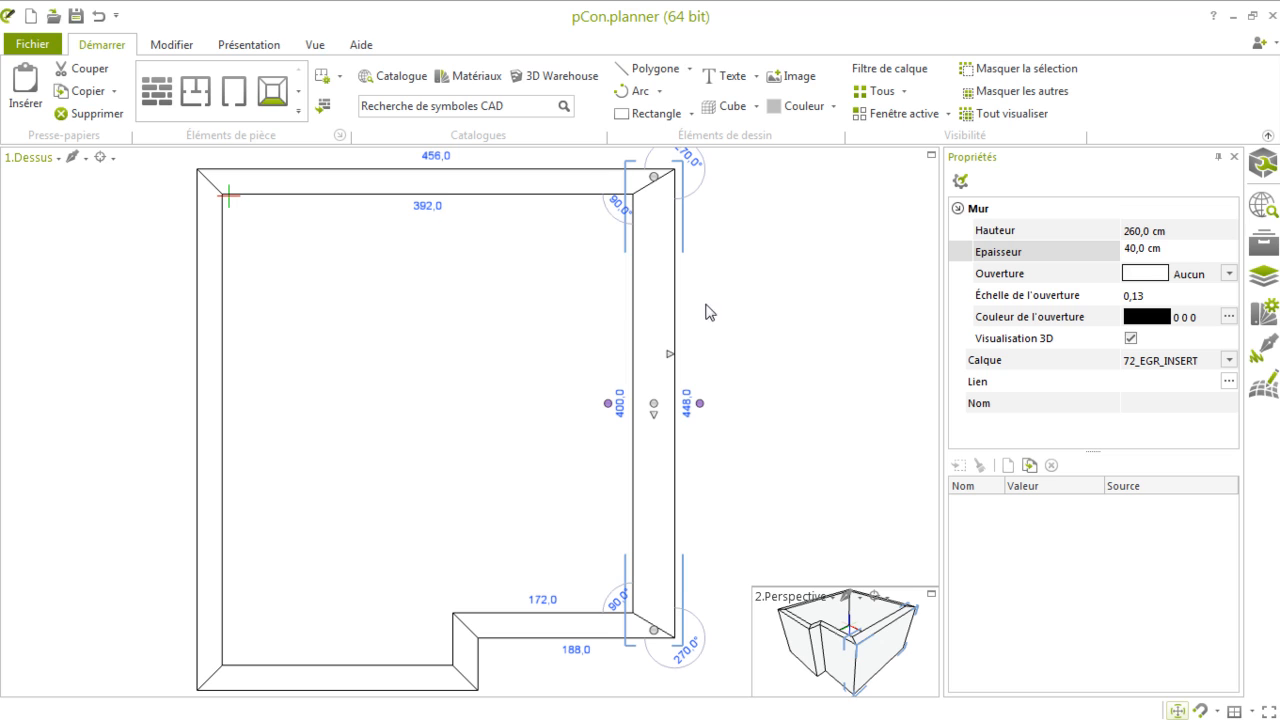
click(721, 375)
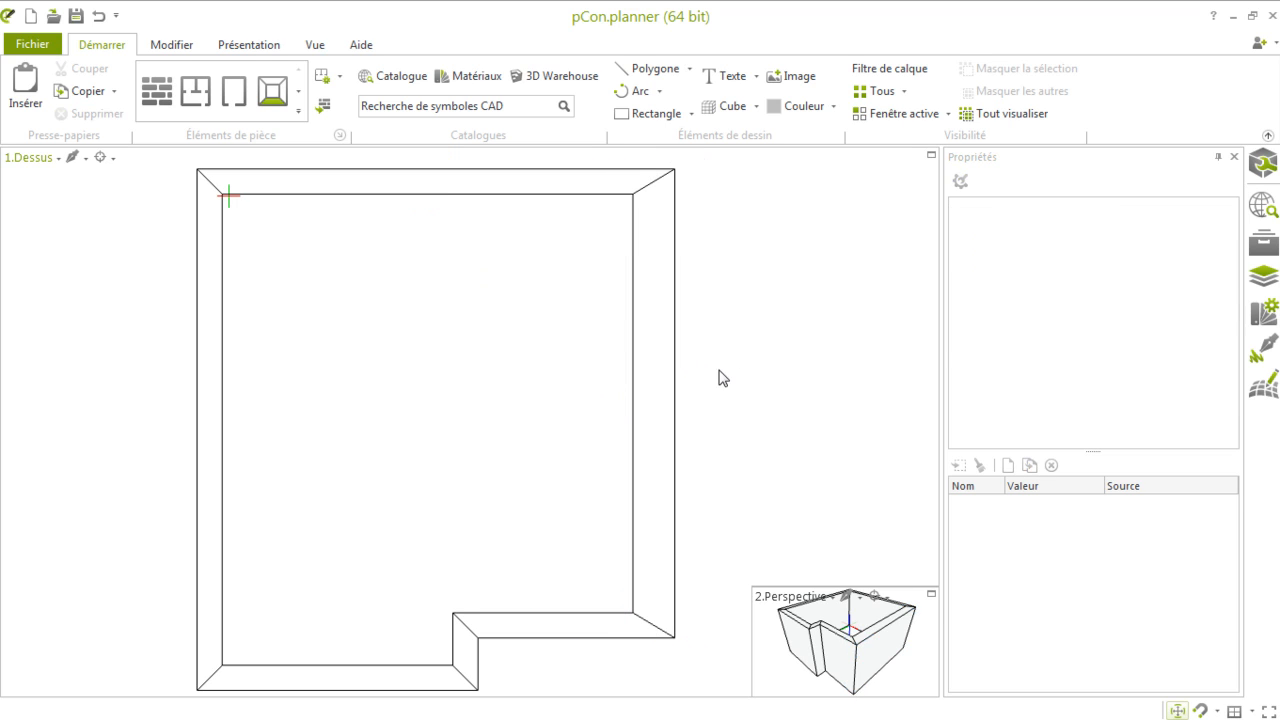
- Undo the thickness and interior-face changes on the right wall
key(ctrl+z)
click(665, 400)
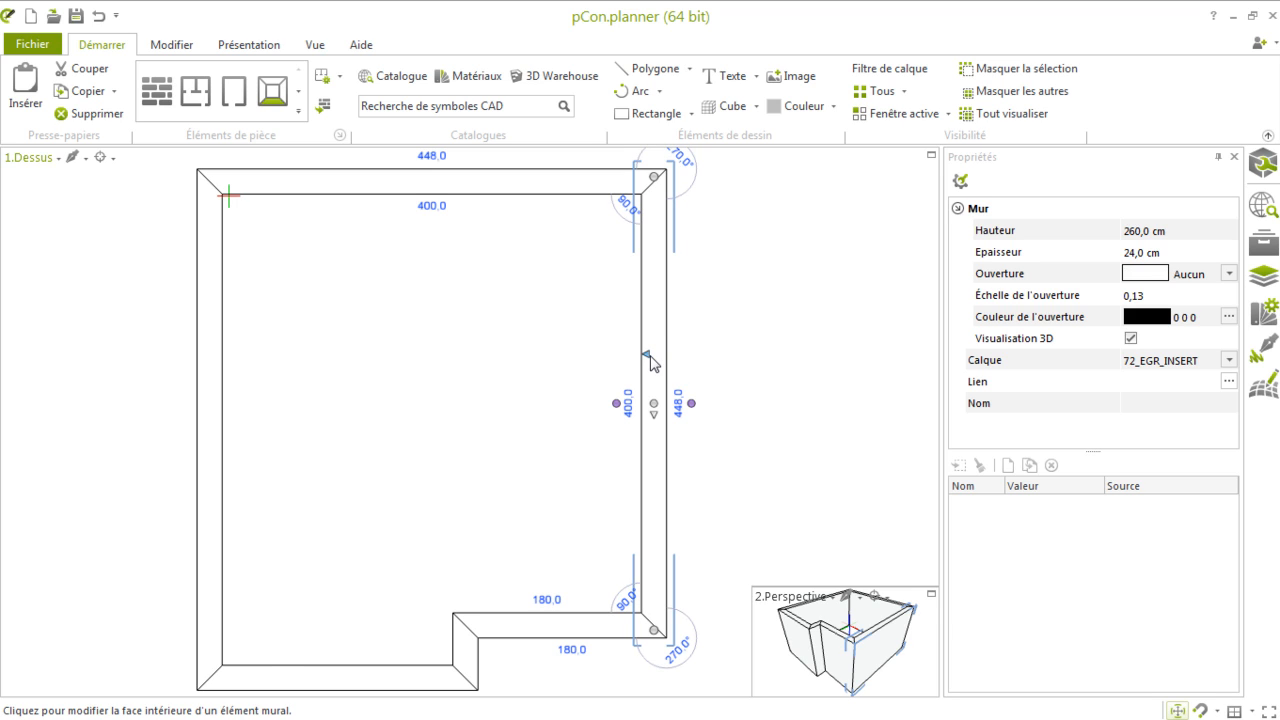
click(606, 362)
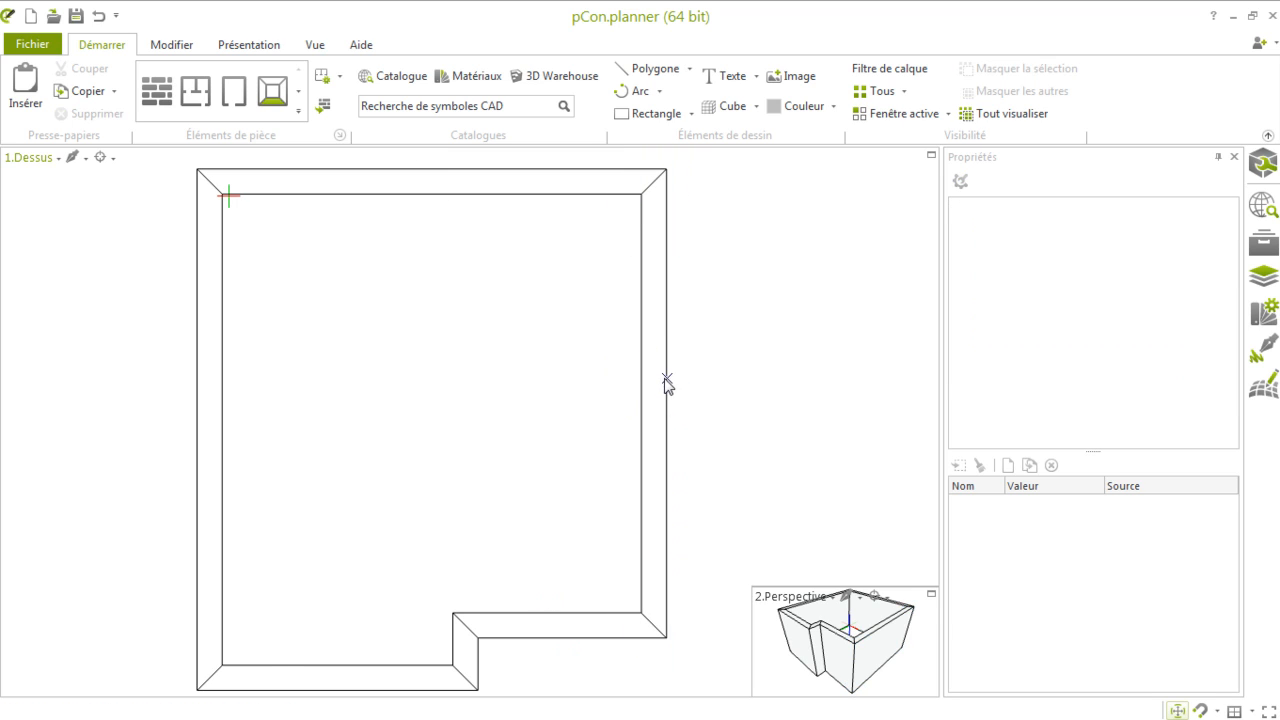
- Try to lengthen the right wall's inner side to 450 cm with its length-change direction pointing up, and undo the length change
drag(693, 445, 616, 371)
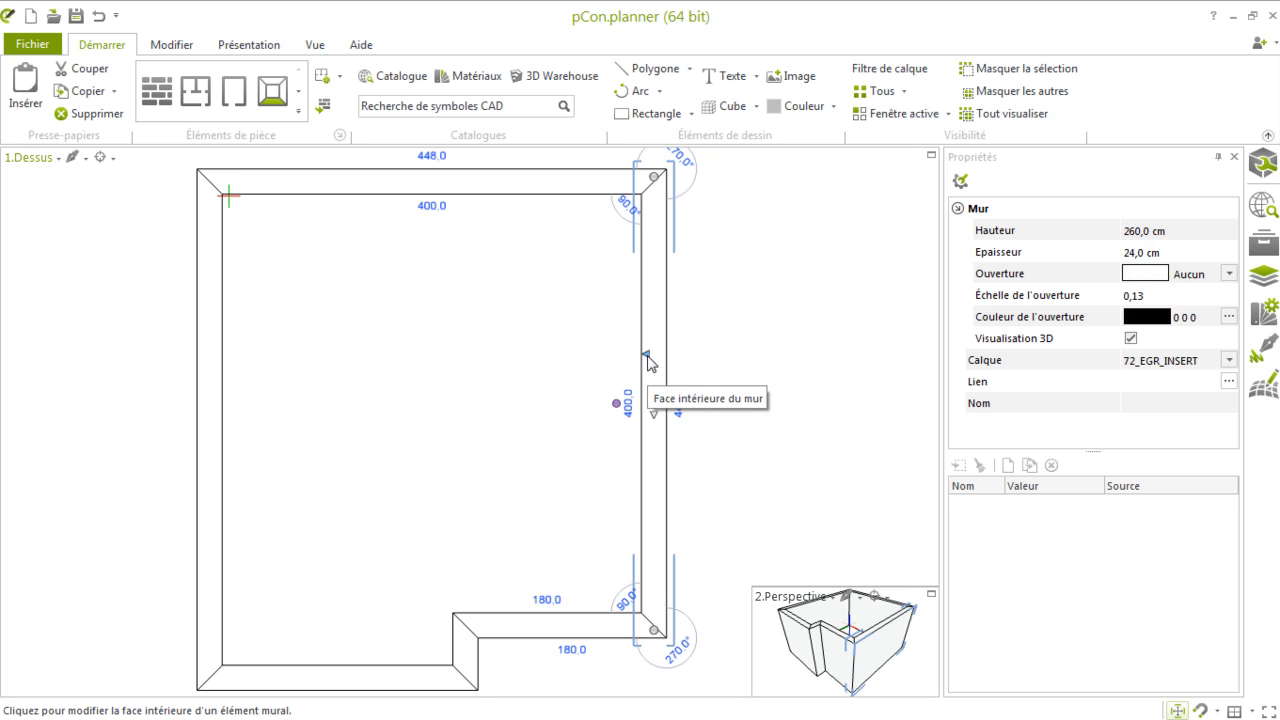
scroll(654, 408, up, 2)
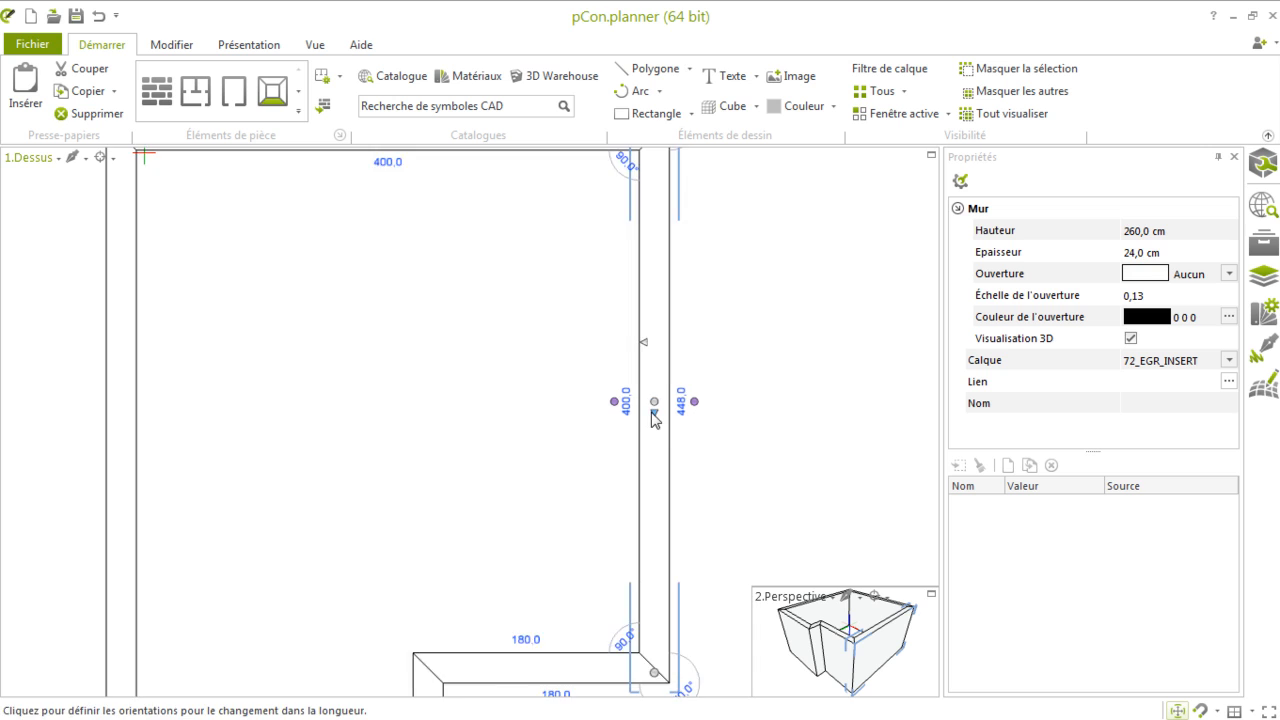
scroll(660, 437, down, 1)
scroll(657, 448, up, 1)
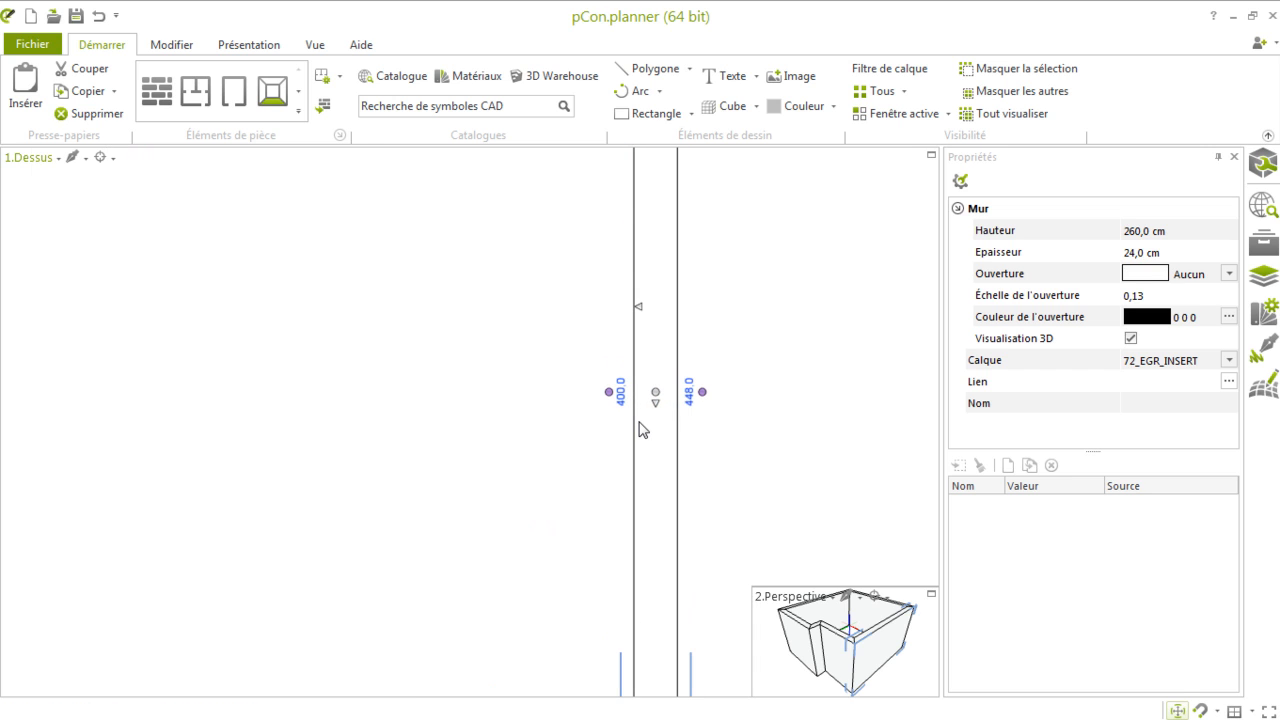
scroll(641, 428, down, 2)
scroll(640, 428, up, 2)
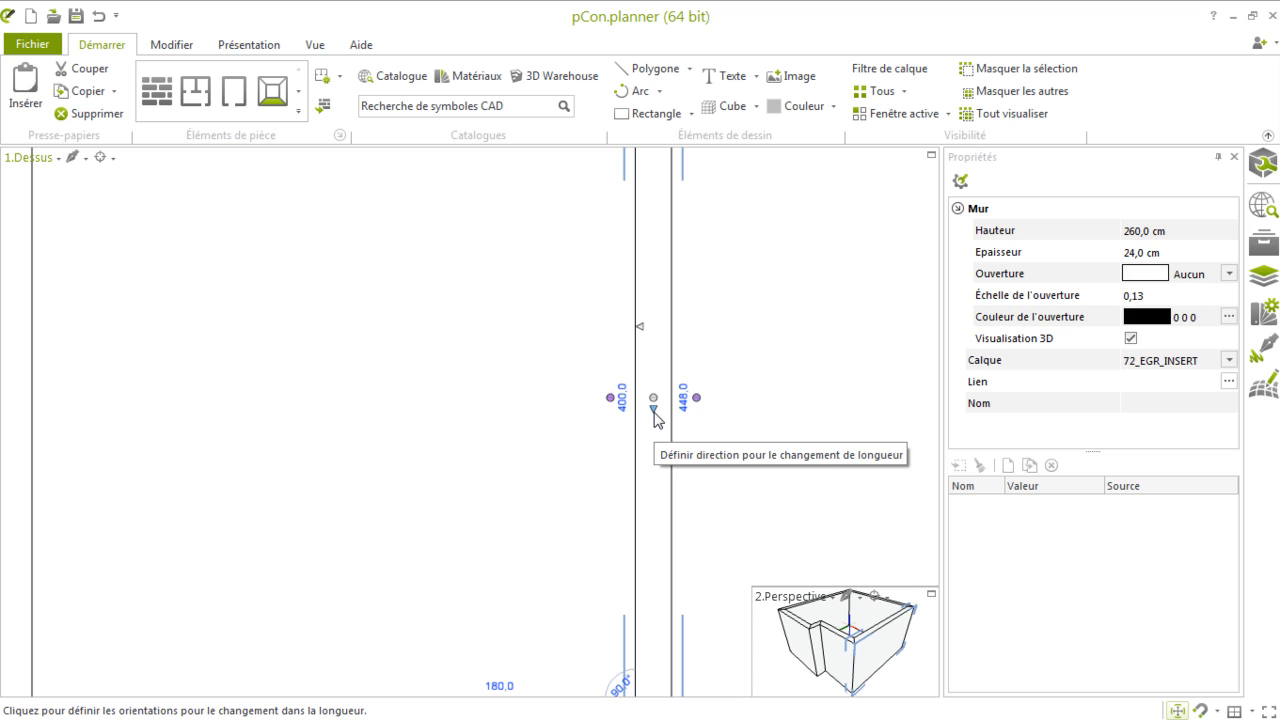
scroll(655, 420, down, 2)
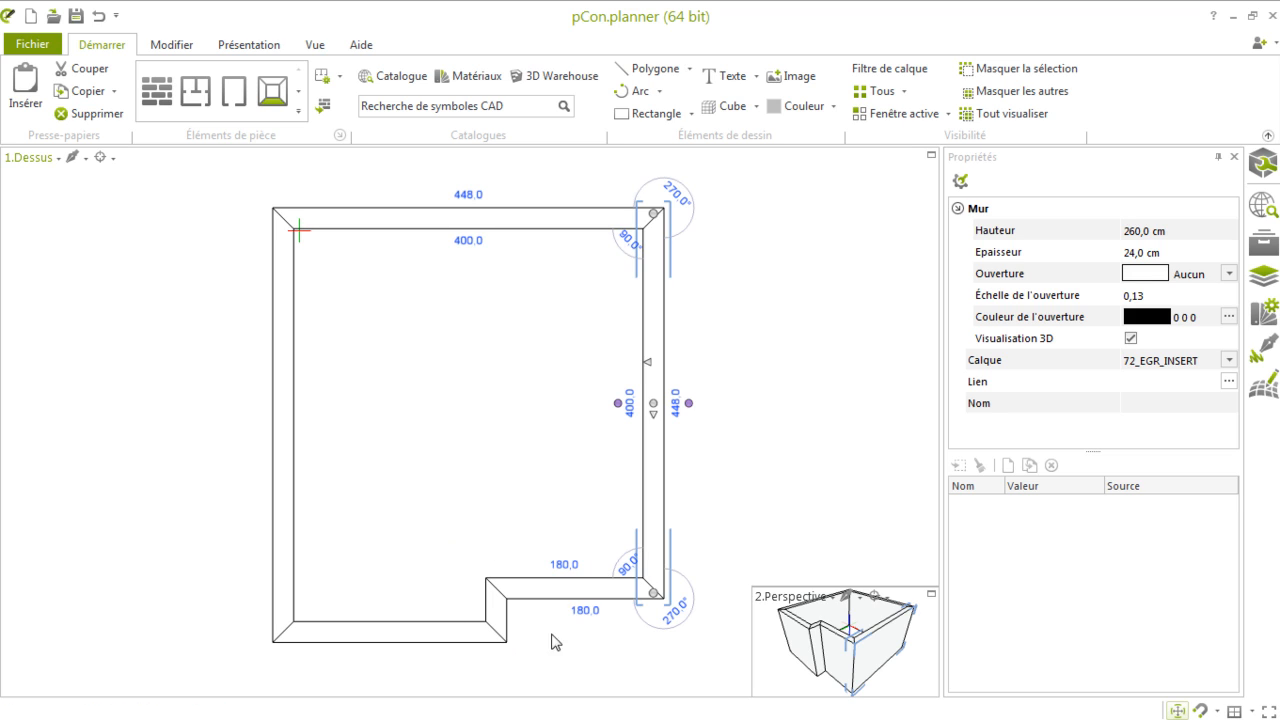
click(629, 407)
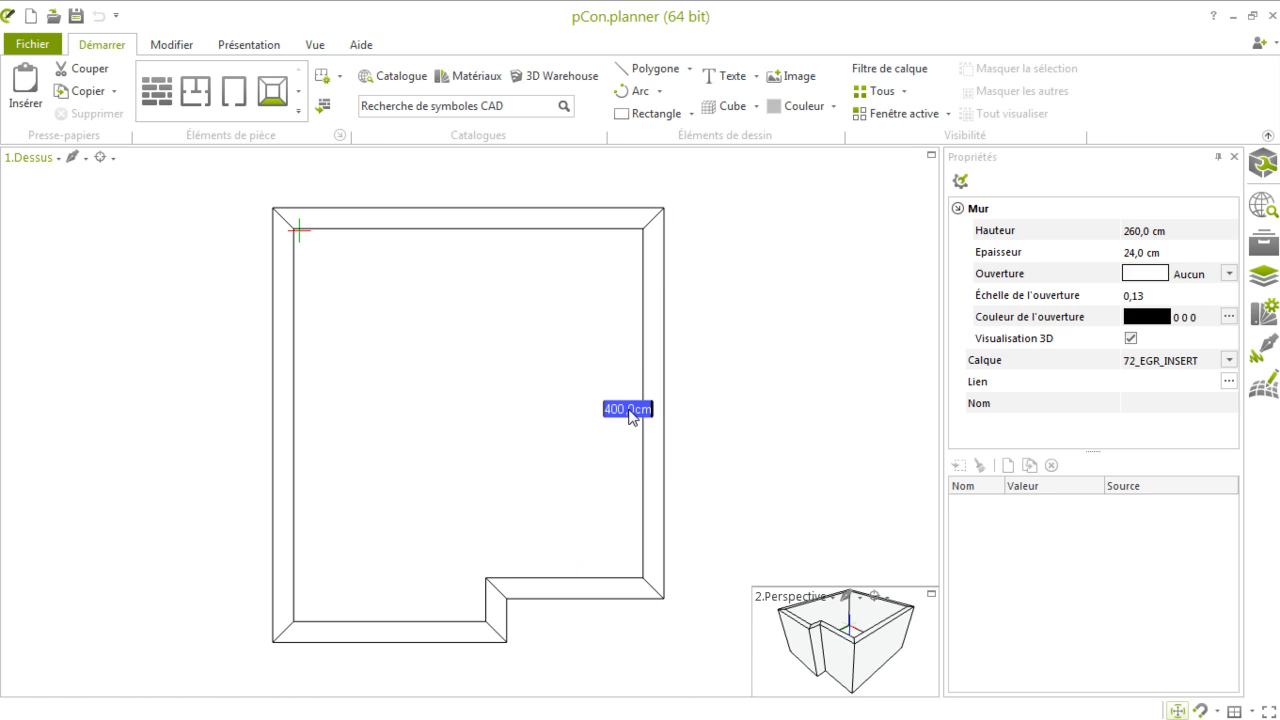
text(150)
key(Return)
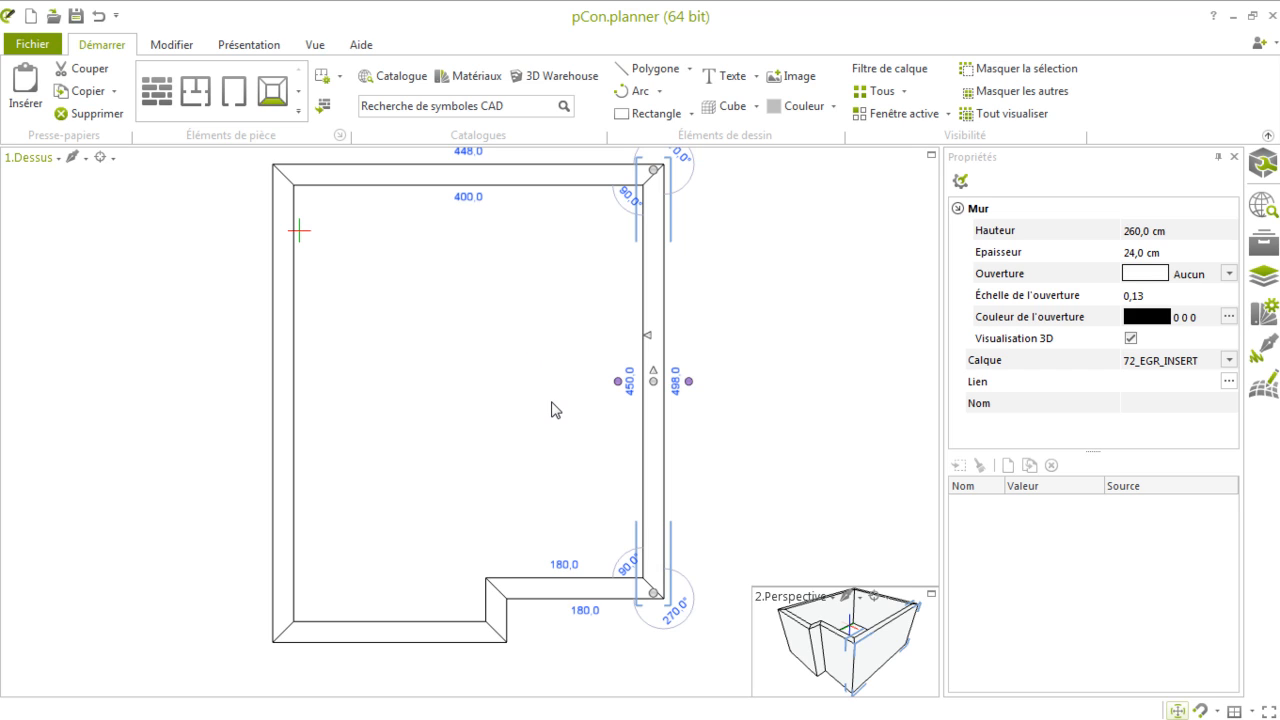
key(ctrl+z)
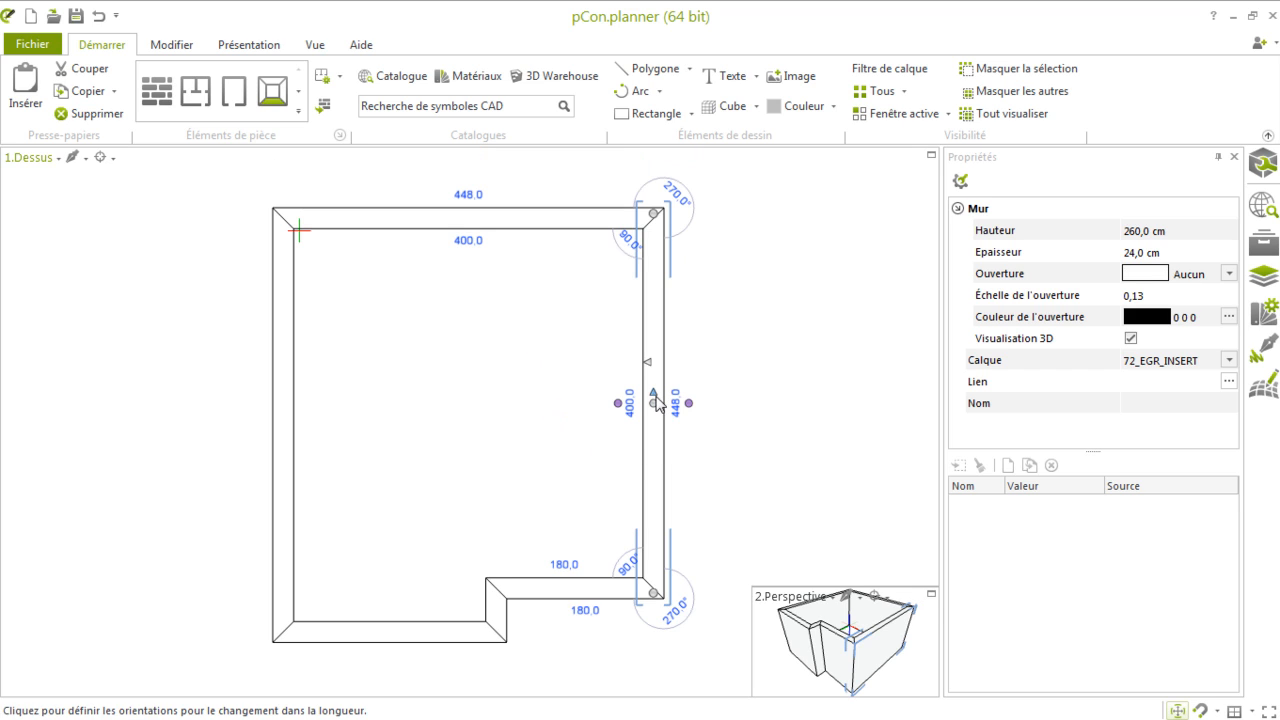
- Point the right wall's length-change direction down and set its inner length to 450 cm
scroll(654, 400, up, 3)
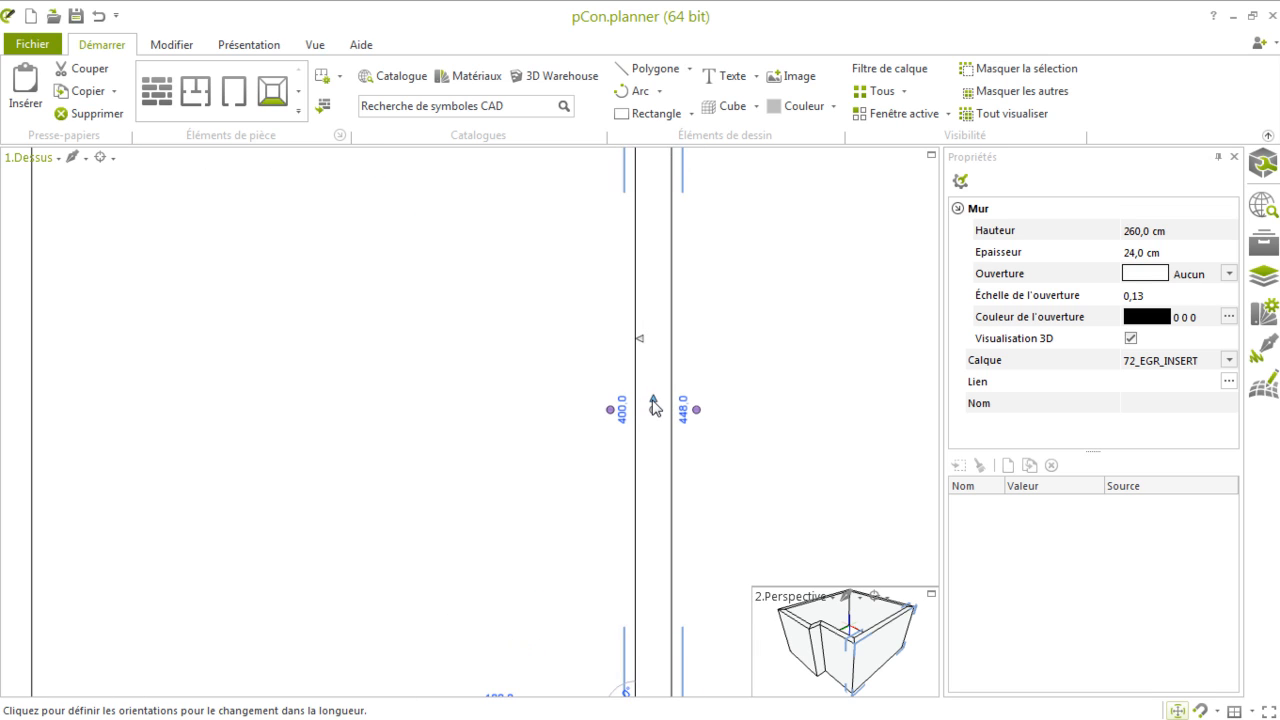
scroll(654, 408, down, 2)
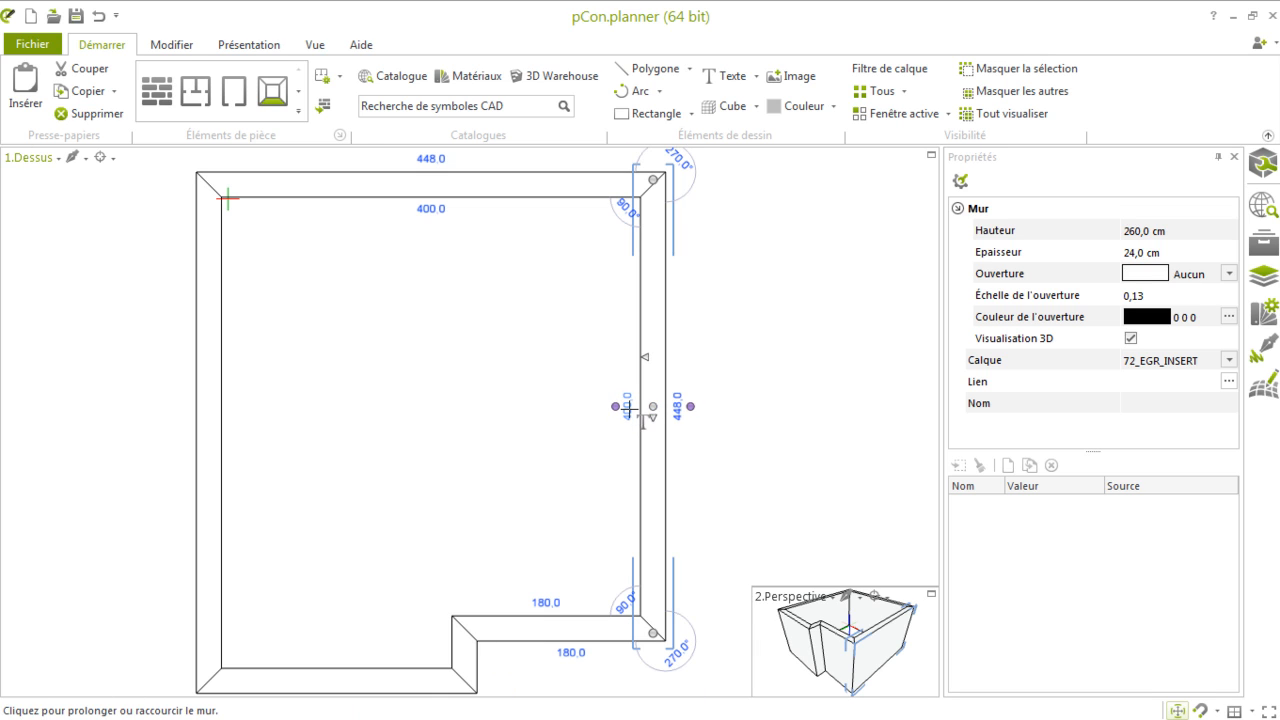
click(627, 408)
text(4)
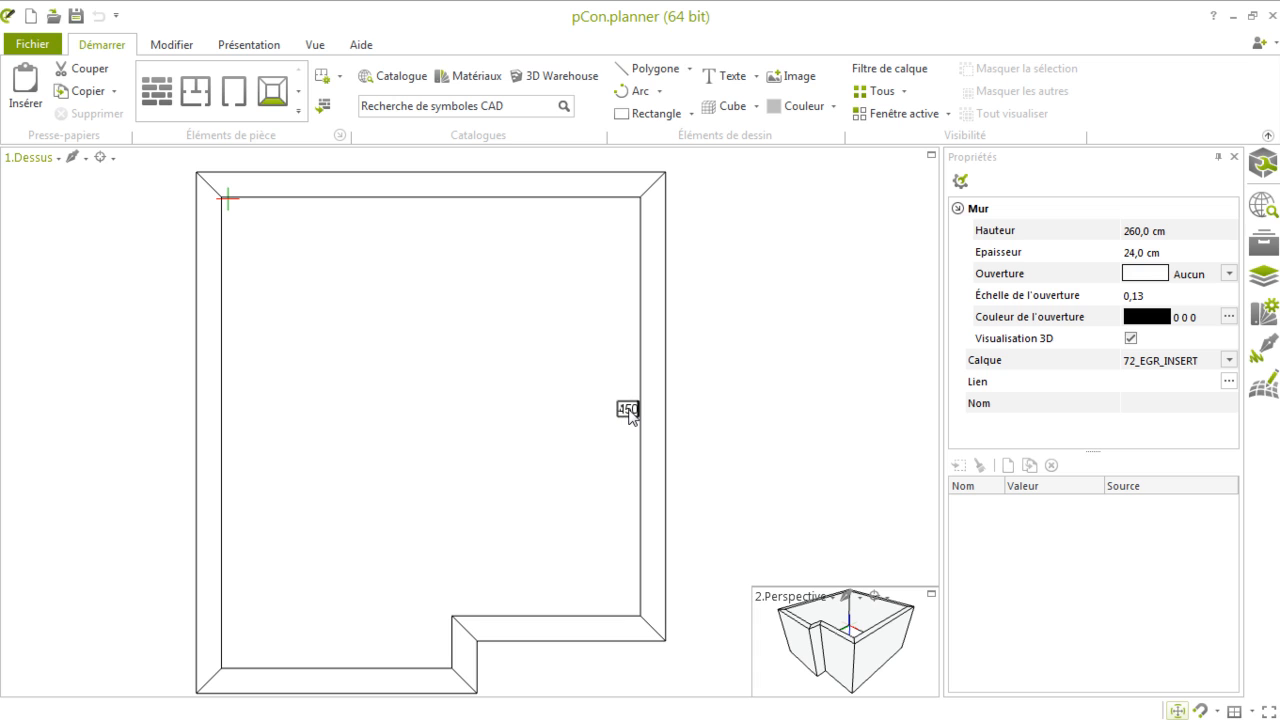
text(50)
key(Return)
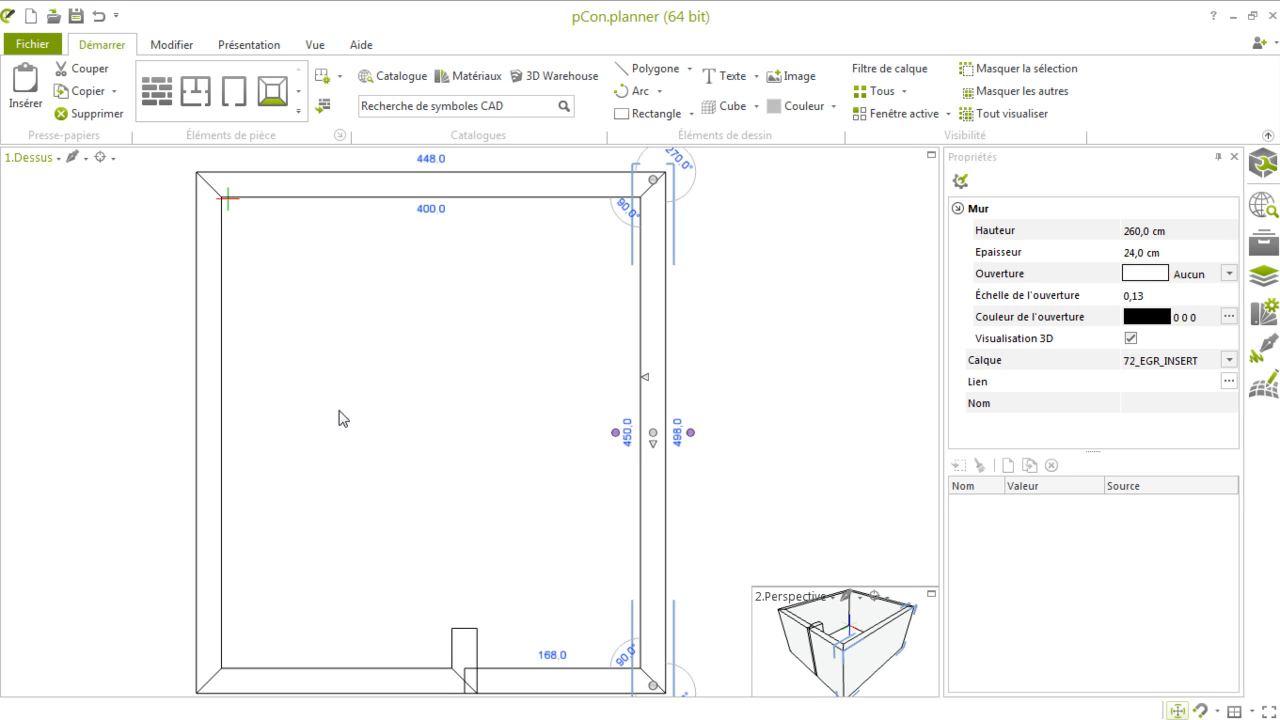
- Decline saving the modifications and undo the right wall's last length change
scroll(300, 415, down, 2)
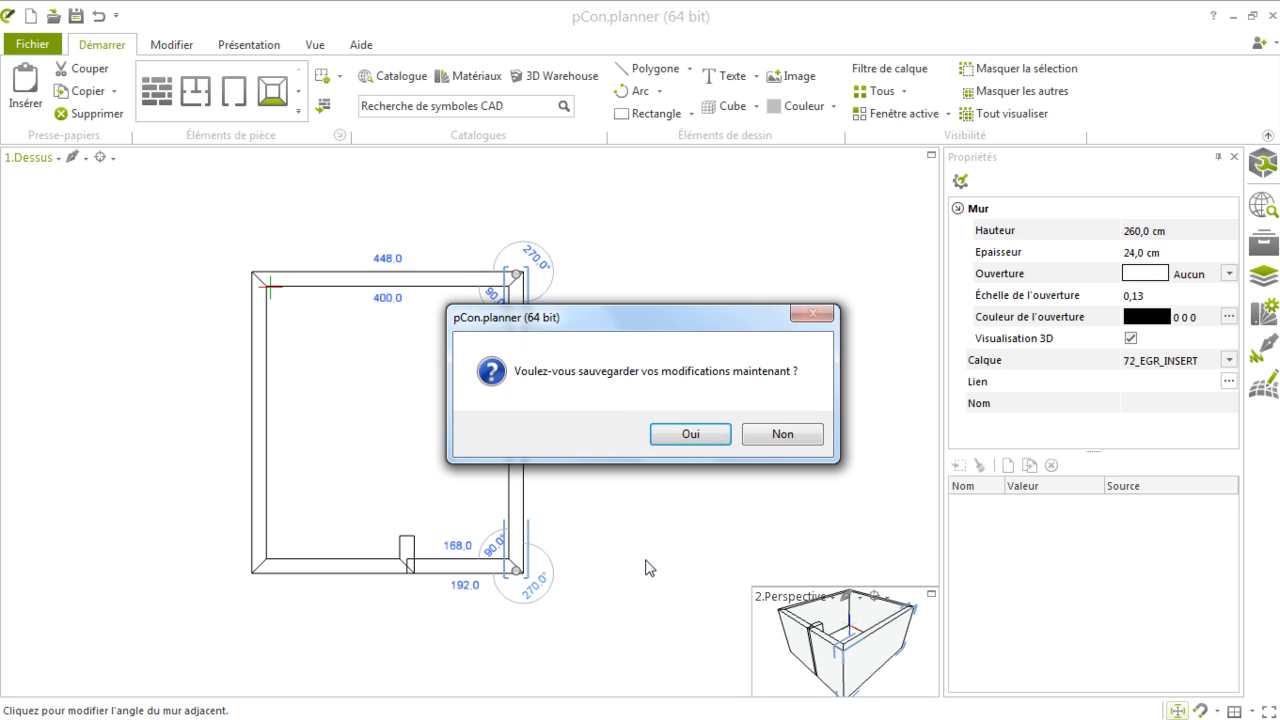
click(777, 438)
key(ctrl+z)
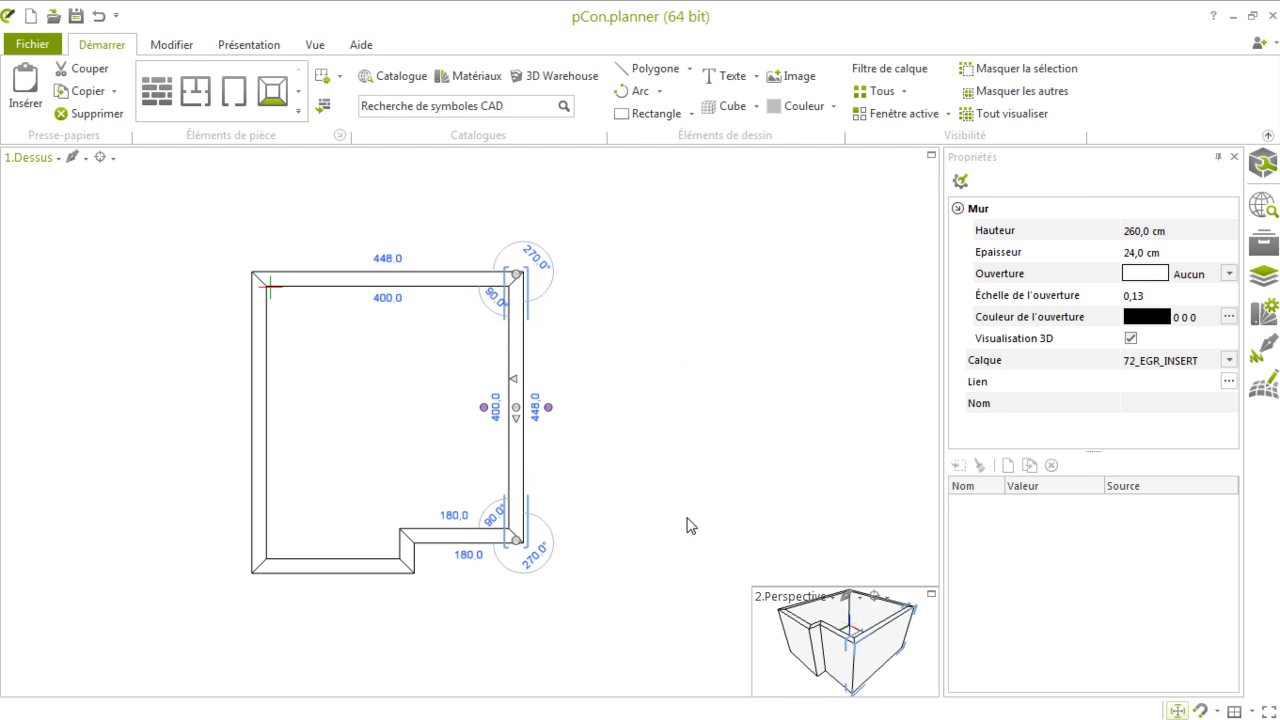
- Move the right wall outward away from its adjoining walls, undo the move and clear the wall selection
scroll(515, 428, up, 1)
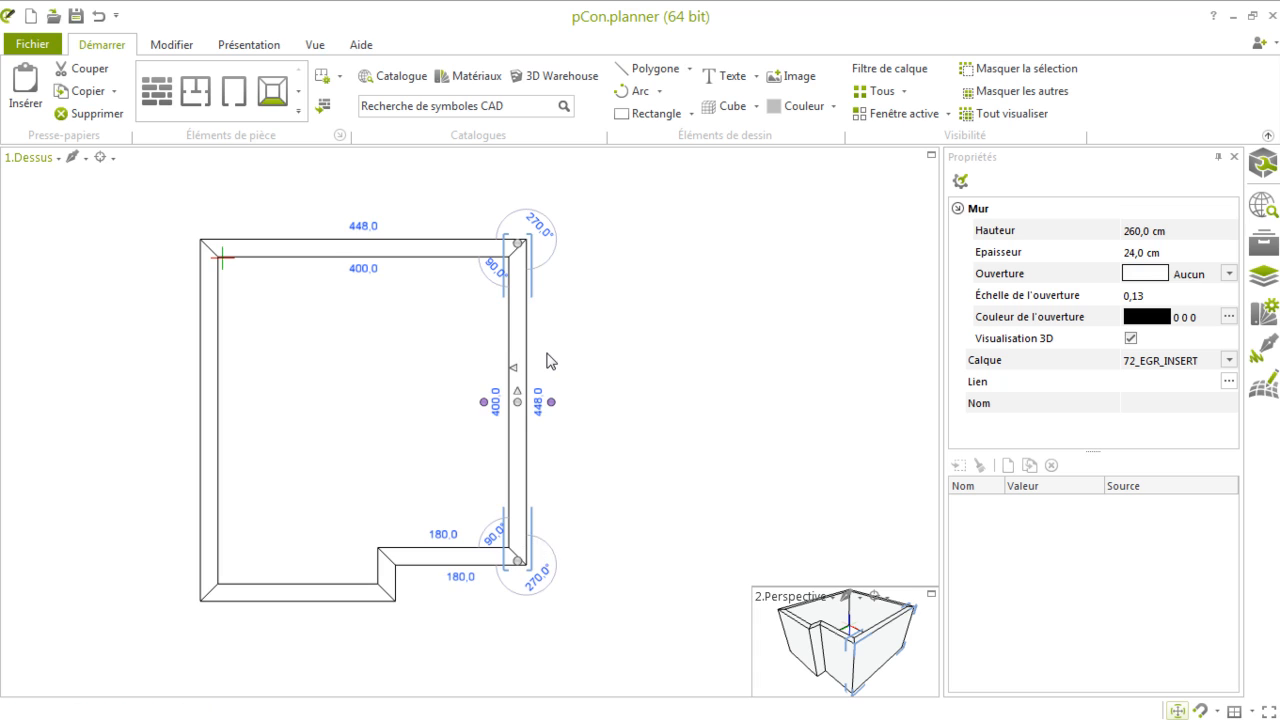
scroll(550, 360, up, 1)
scroll(555, 355, up, 1)
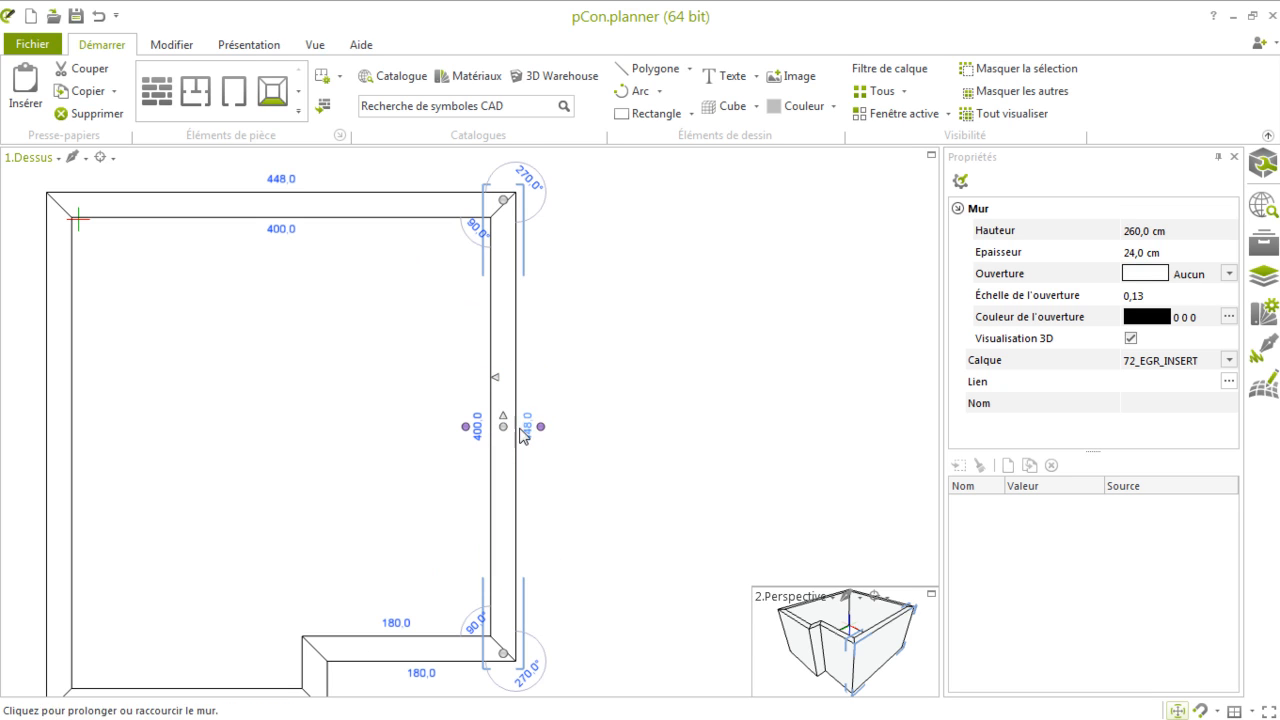
drag(517, 330, 603, 343)
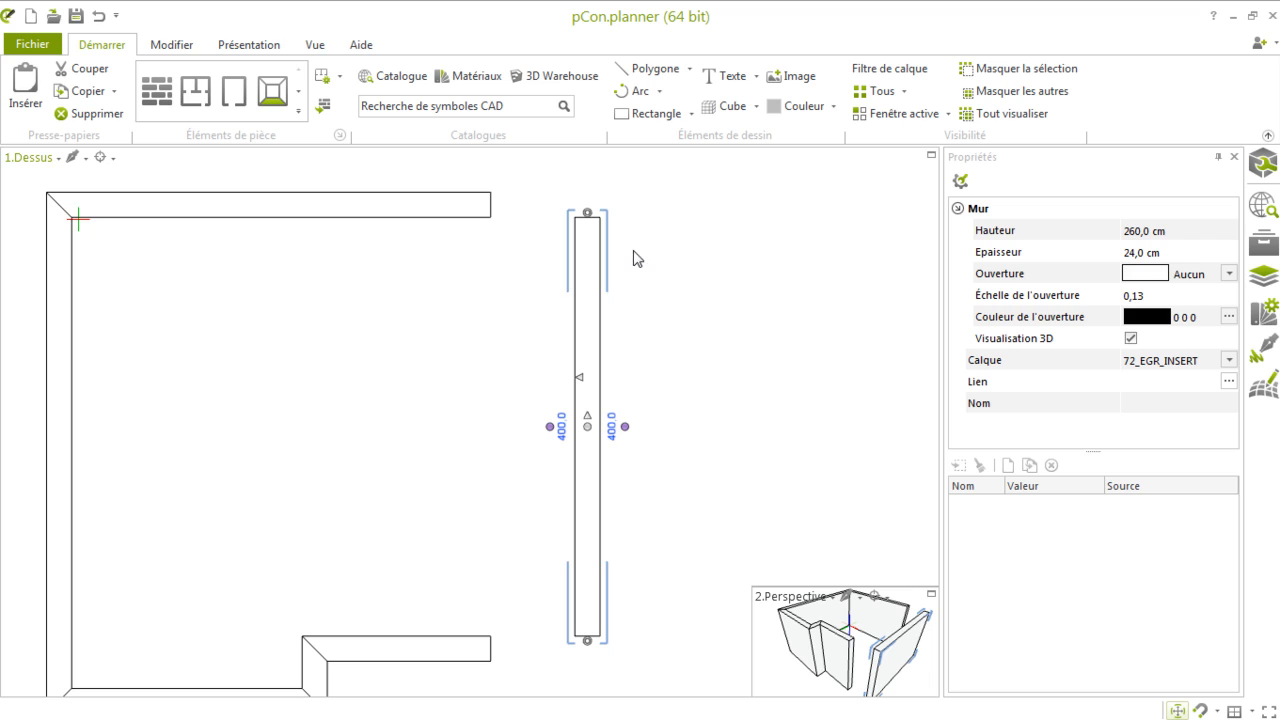
key(ctrl+z)
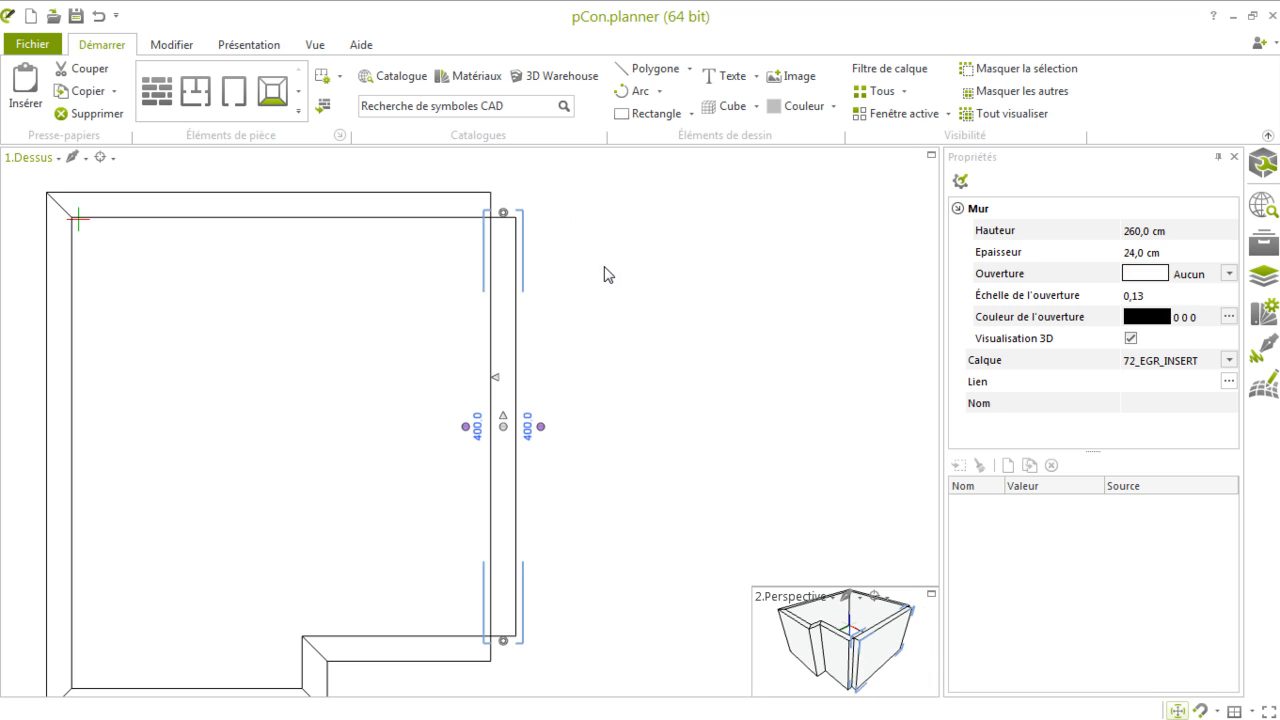
click(598, 274)
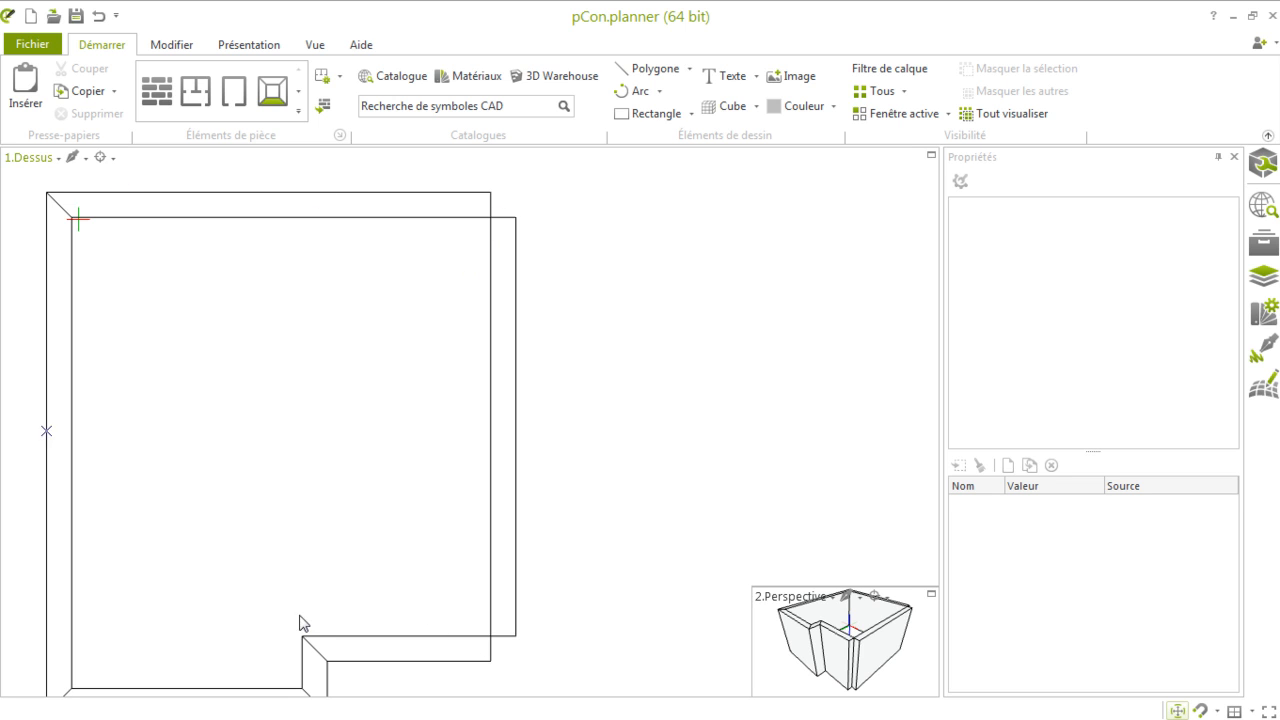
scroll(779, 368, down, 3)
scroll(838, 428, up, 2)
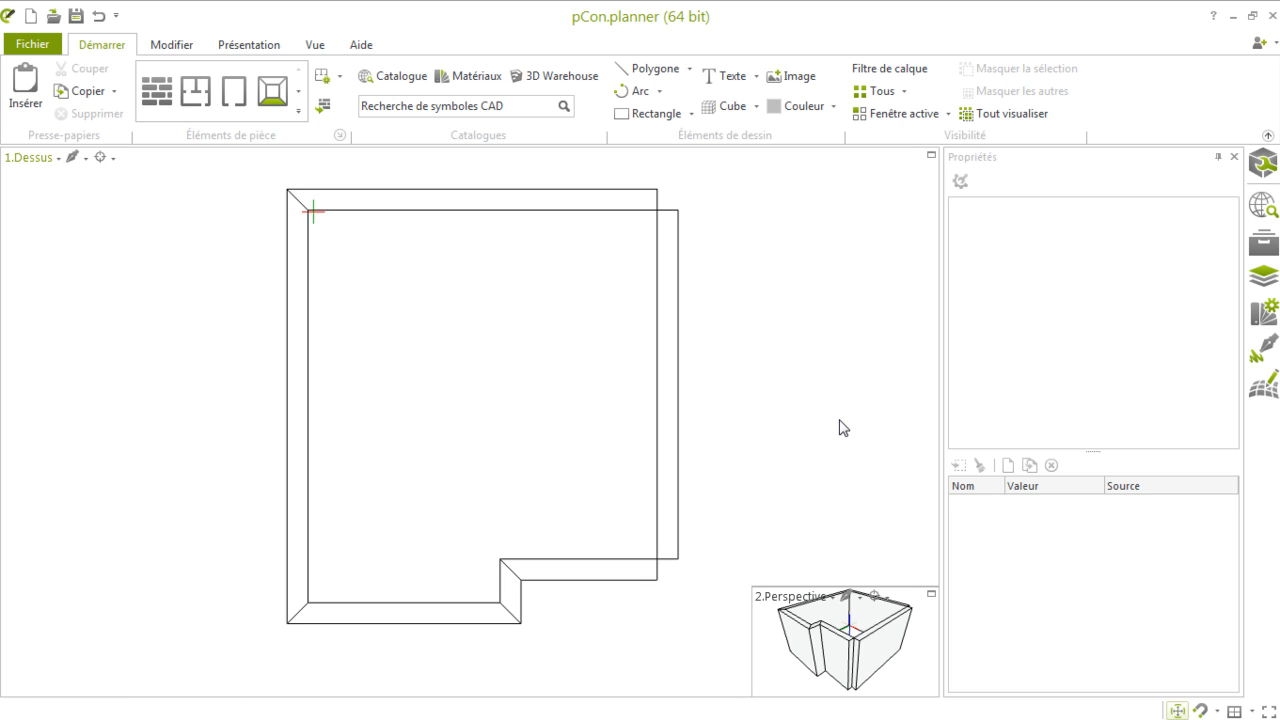